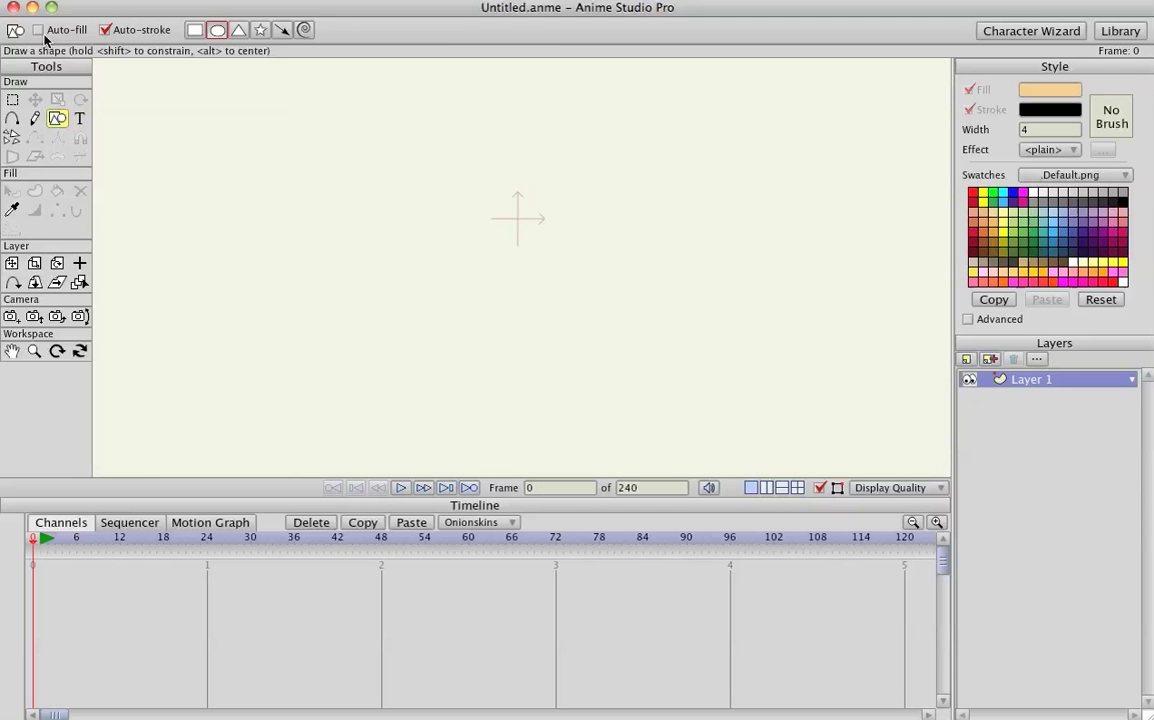
- Draw a large oval outline with a smaller oval inside it, and connect their left and right side points with lines
mouse_move(306, 134)
mouse_down()
mouse_move(672, 376)
mouse_move(697, 443)
mouse_up()
mouse_move(627, 345)
mouse_down()
mouse_move(556, 314)
mouse_move(394, 198)
mouse_up()
key(a)
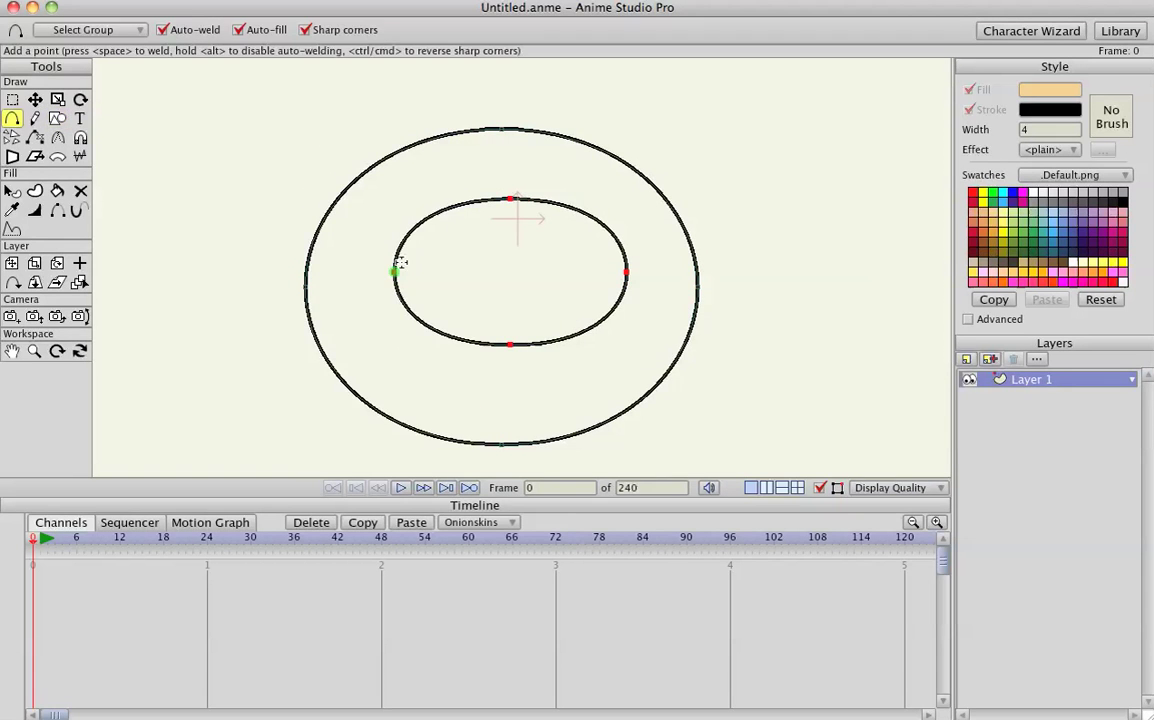
drag(394, 272, 305, 287)
drag(625, 273, 695, 288)
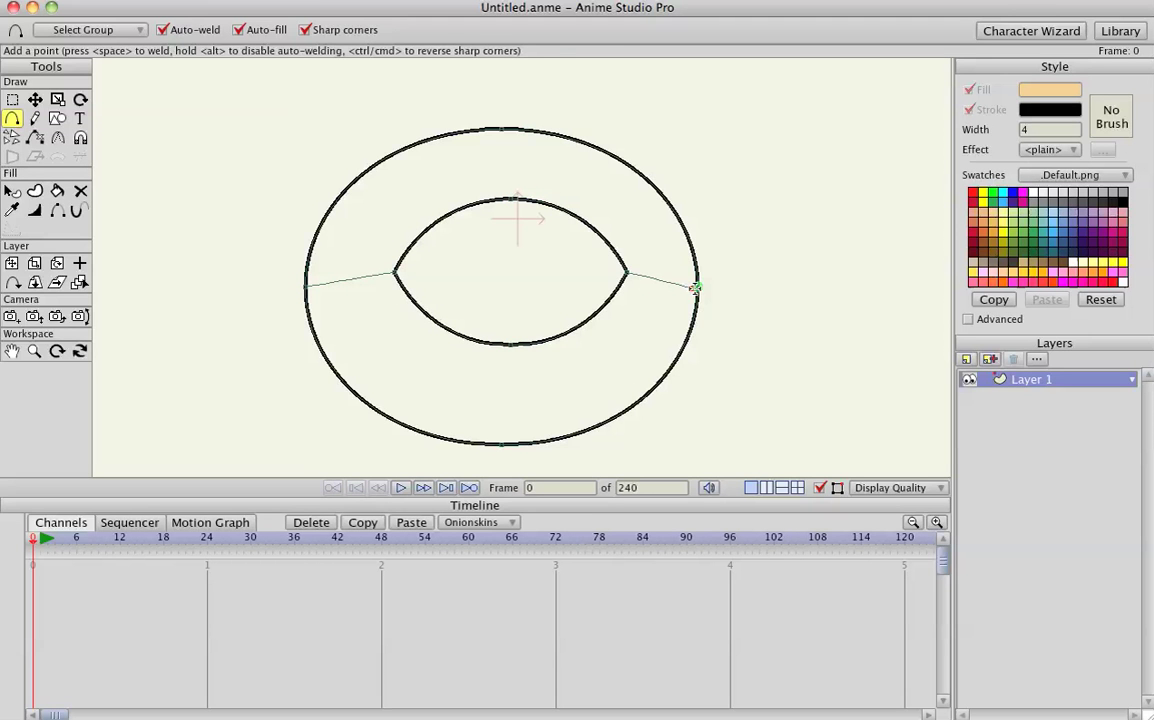
- Create filled shapes for the upper and lower halves of the ring between the ovals, using the default tan fill
key(u)
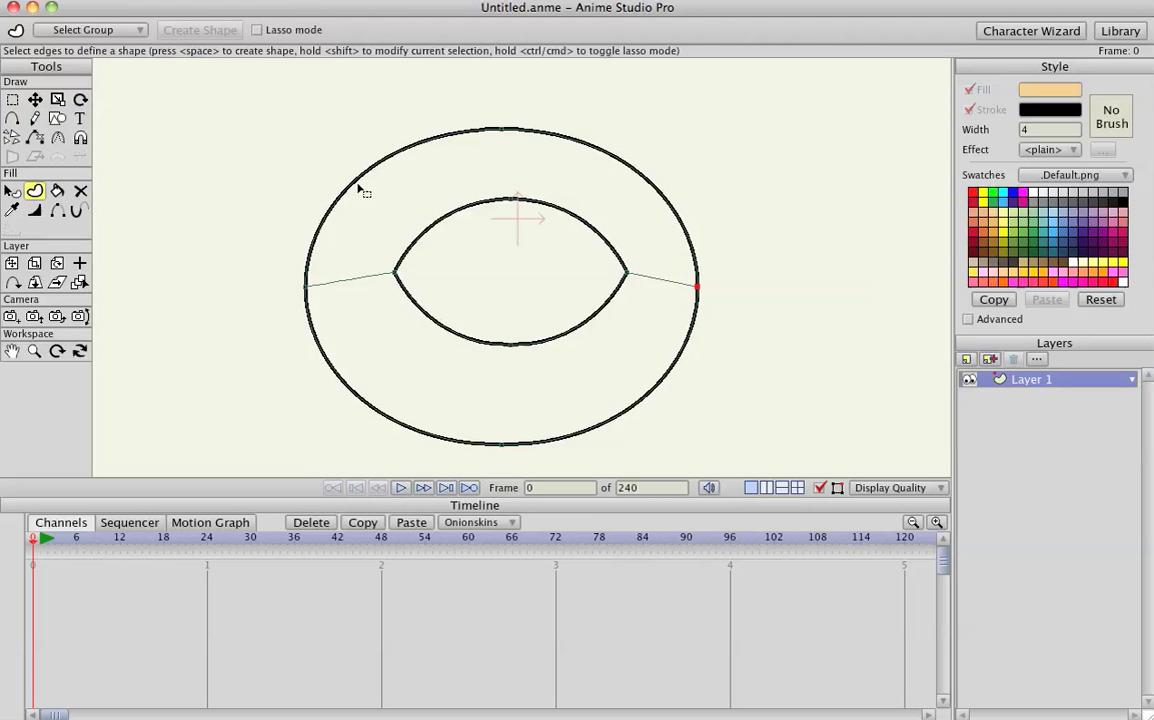
drag(270, 106, 739, 317)
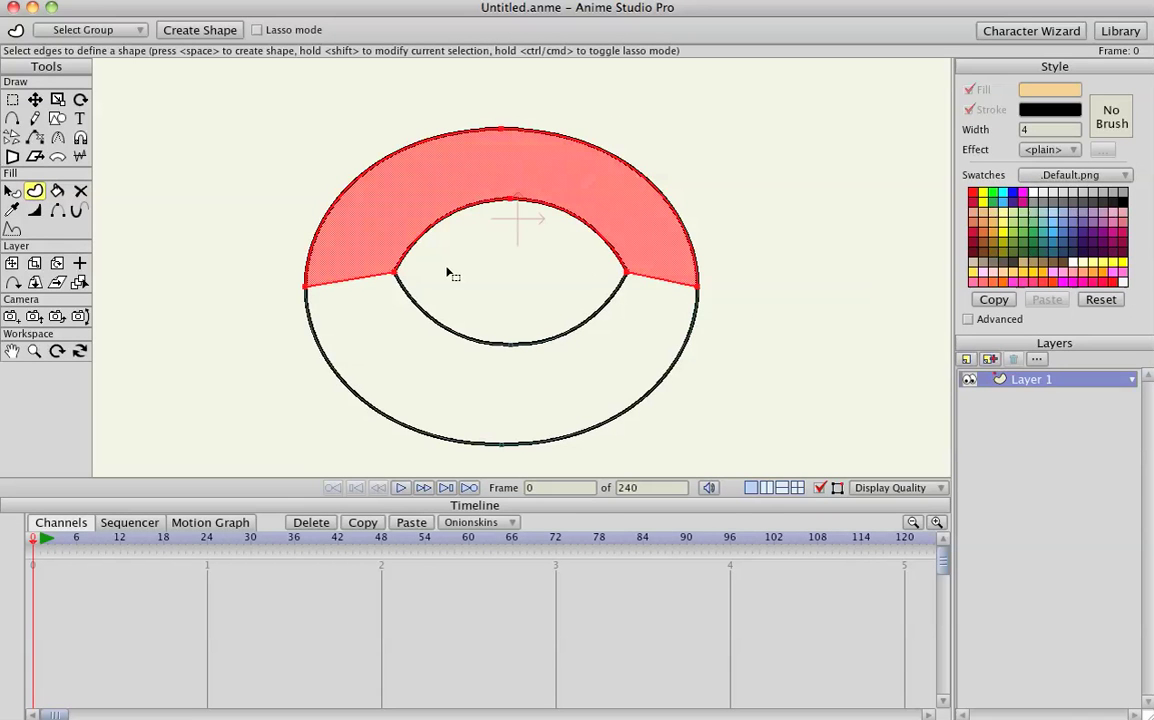
key(space)
drag(236, 231, 730, 434)
key(space)
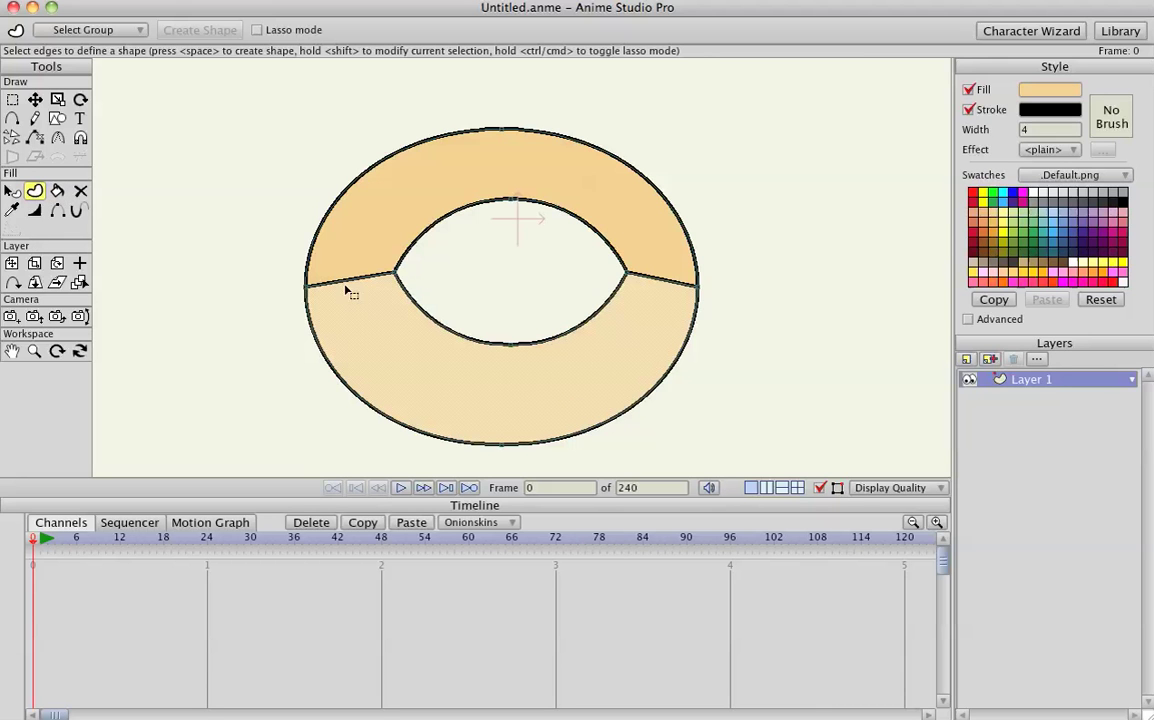
- Create a black-filled shape from the inner oval for the mouth opening
drag(378, 185, 592, 341)
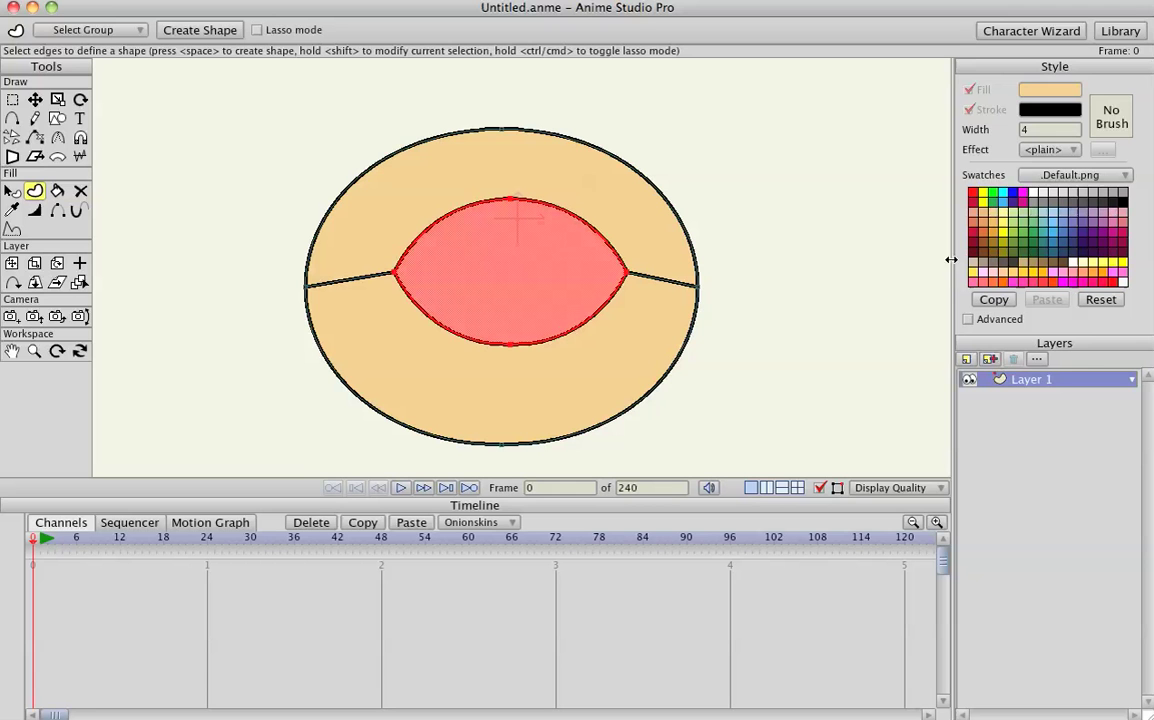
click(1124, 203)
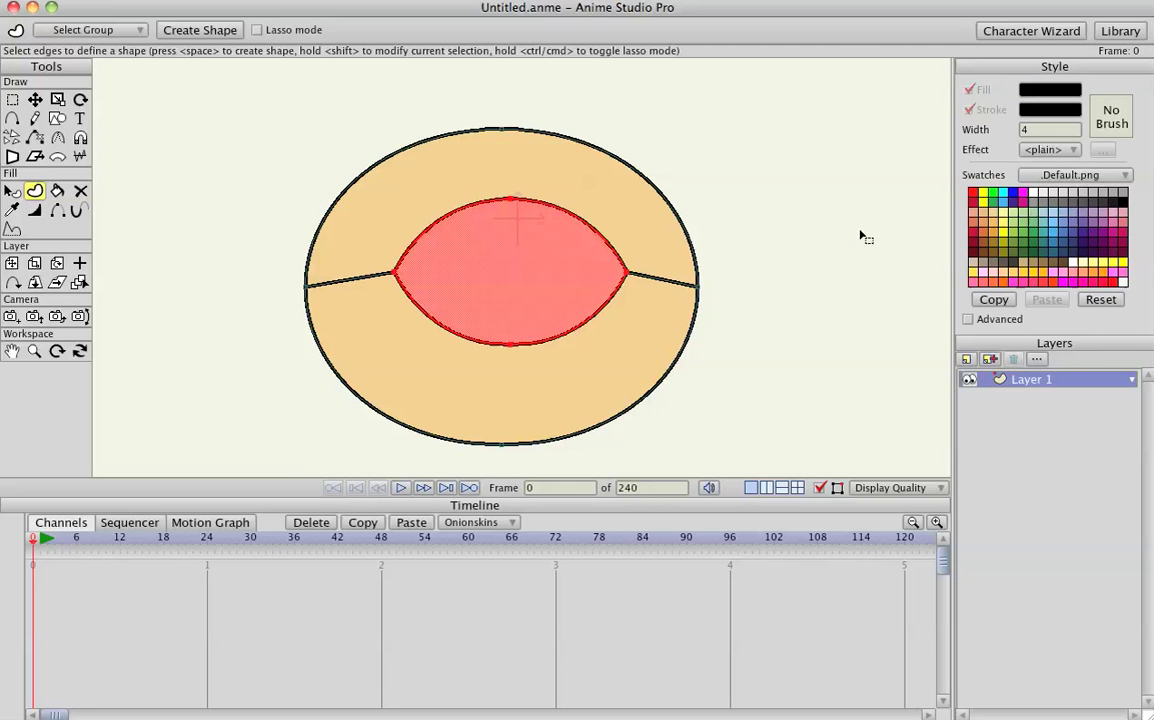
key(space)
- Lower both corner points of the mouth opening, moving the left one outward and the right one slightly inward
key(t)
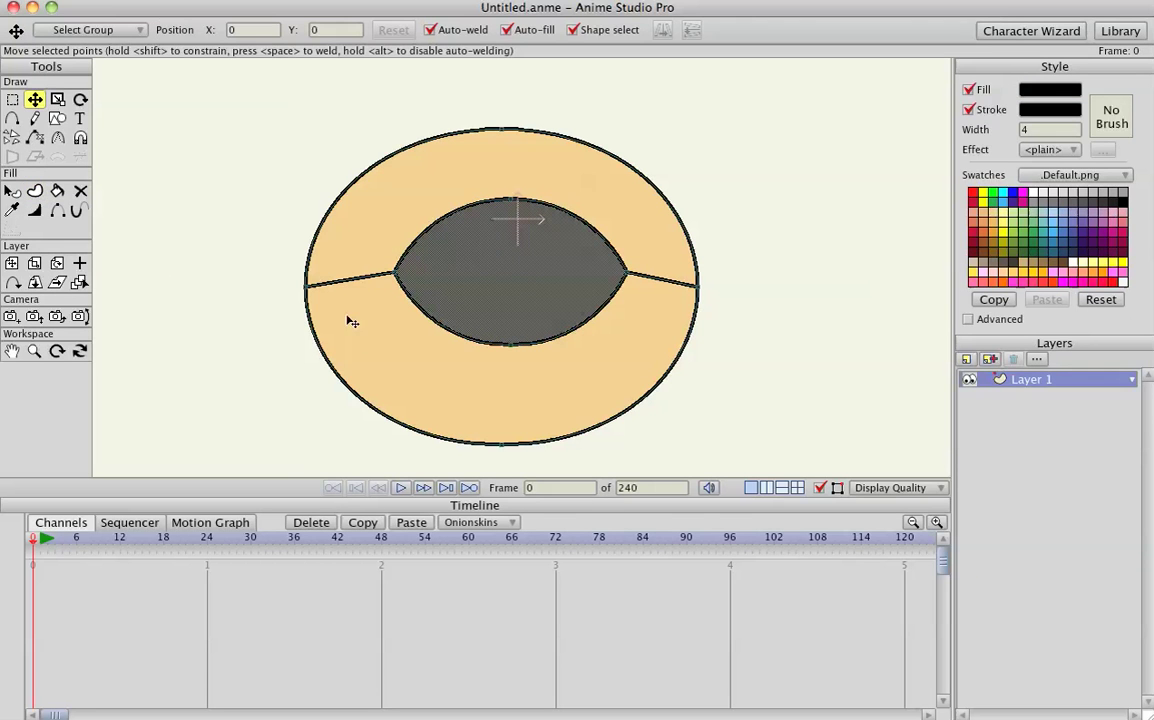
drag(397, 273, 369, 291)
drag(617, 280, 604, 301)
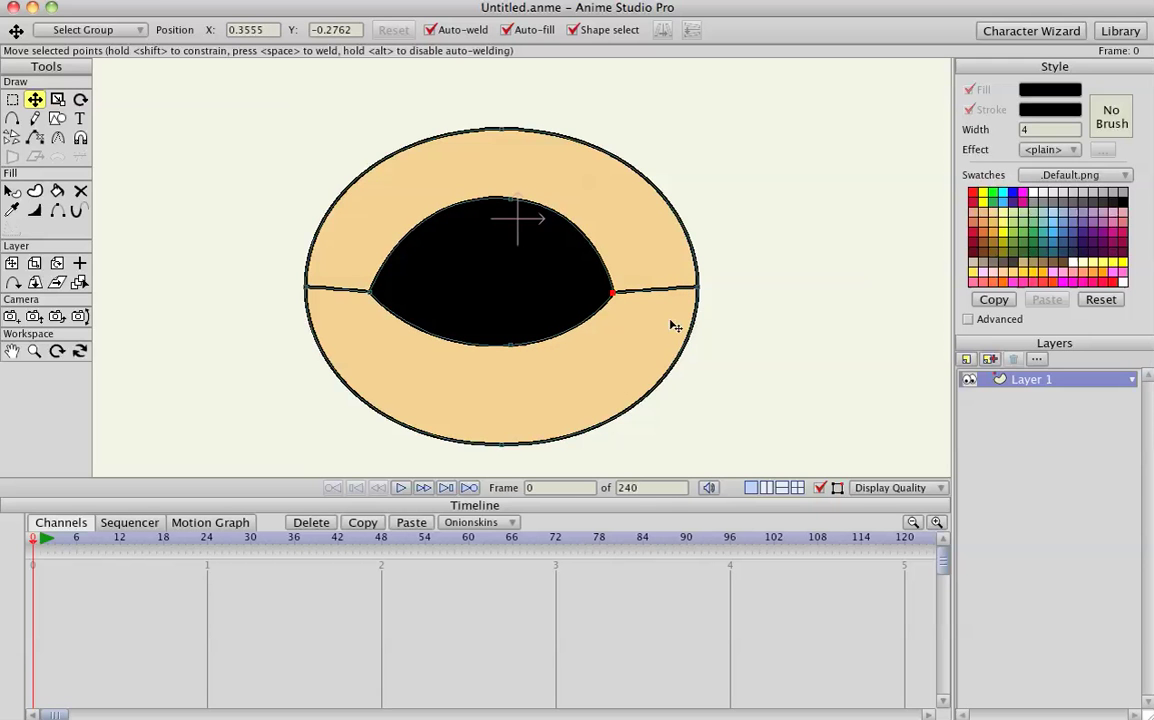
- Add a point to the lower right of the outer outline, and reposition it and the bottom point to flatten the lower lip
key(a)
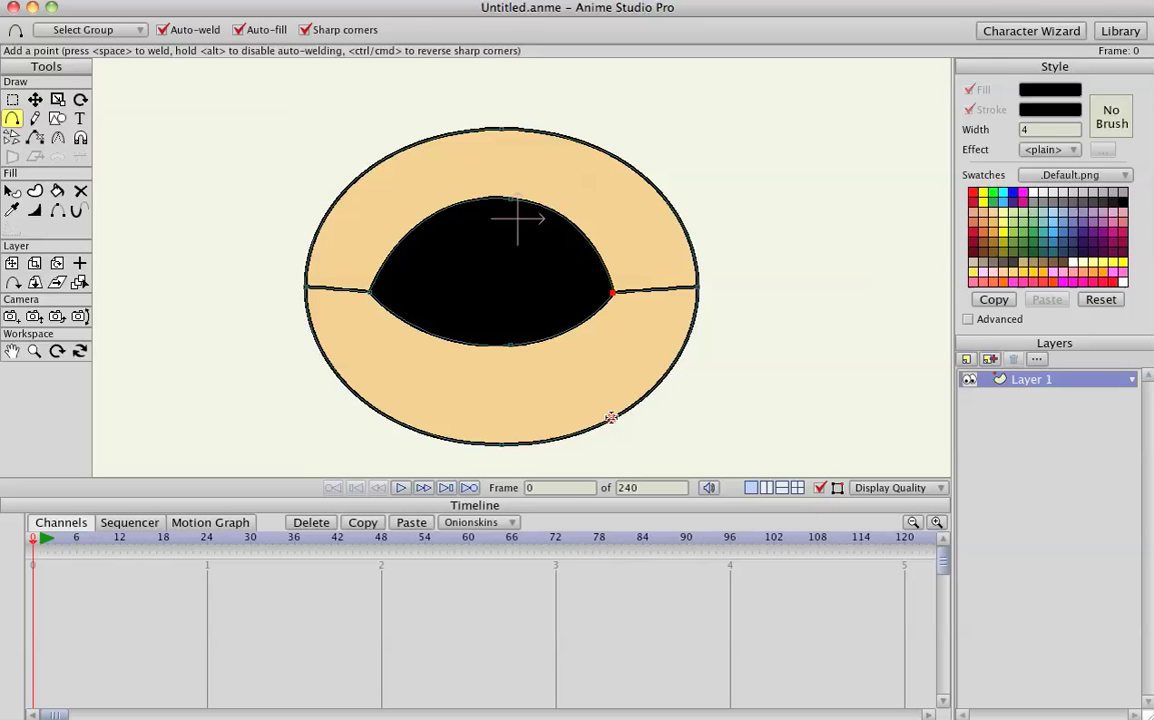
click(611, 417)
key(t)
drag(494, 445, 382, 388)
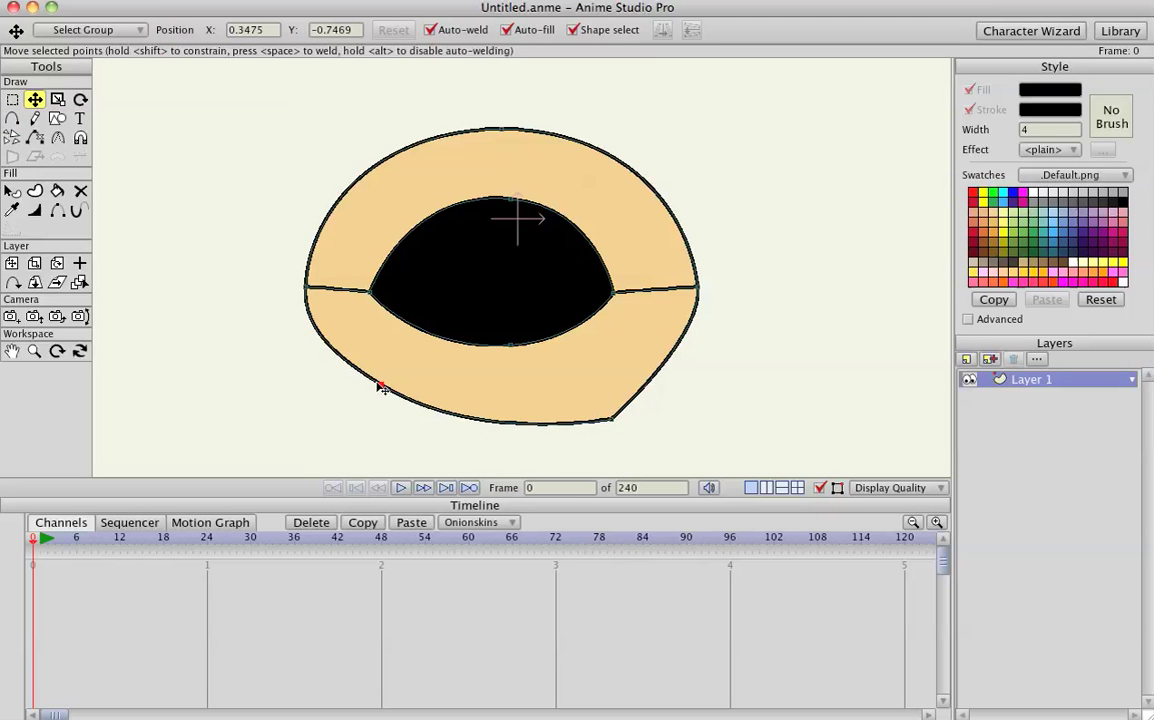
drag(611, 417, 581, 396)
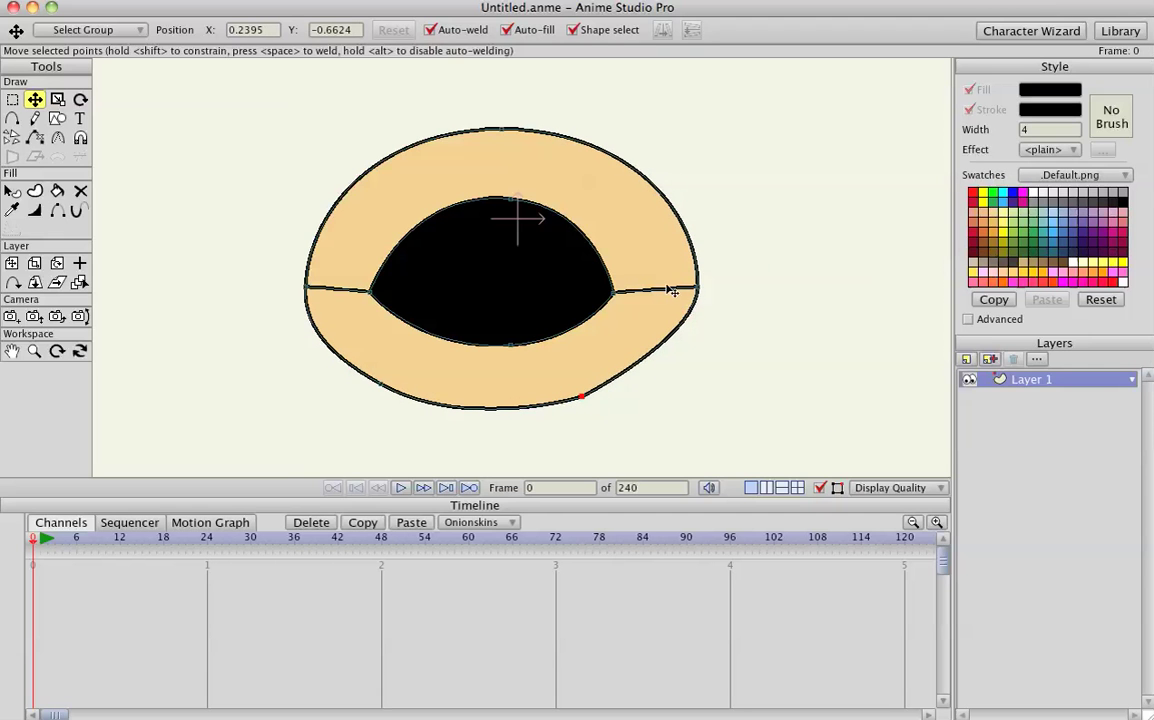
- Sharpen the left and right corner points of the outer lip outline to peaks
key(c)
drag(697, 288, 128, 313)
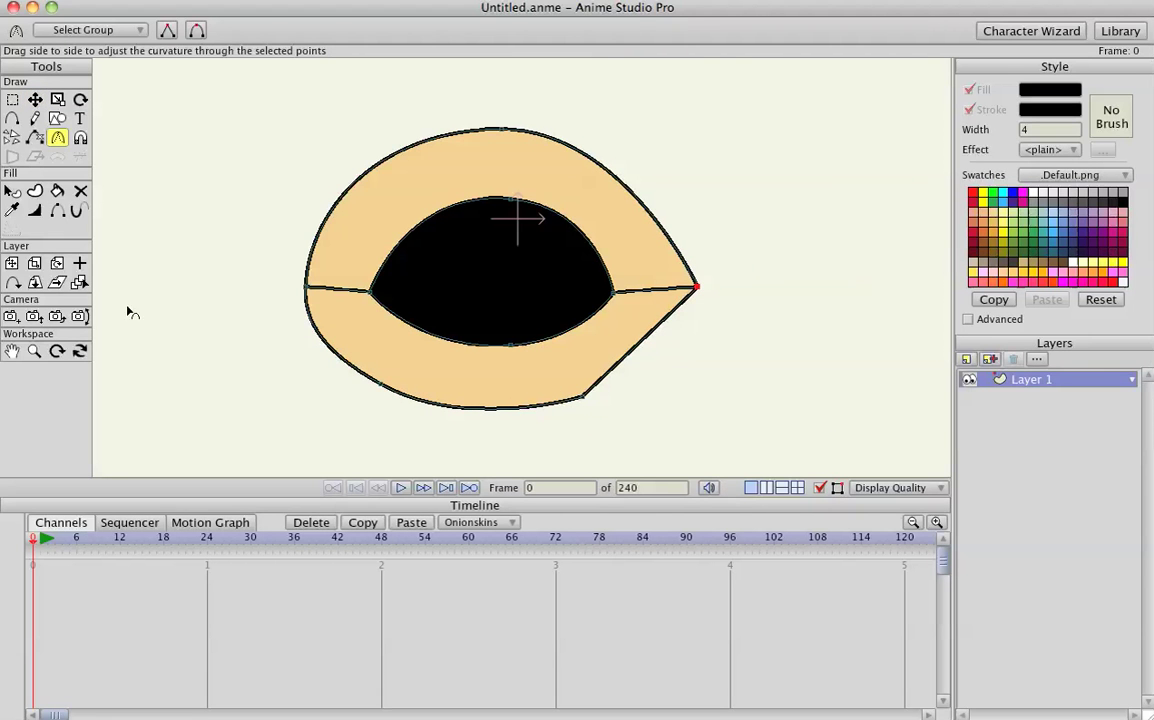
drag(304, 290, 150, 300)
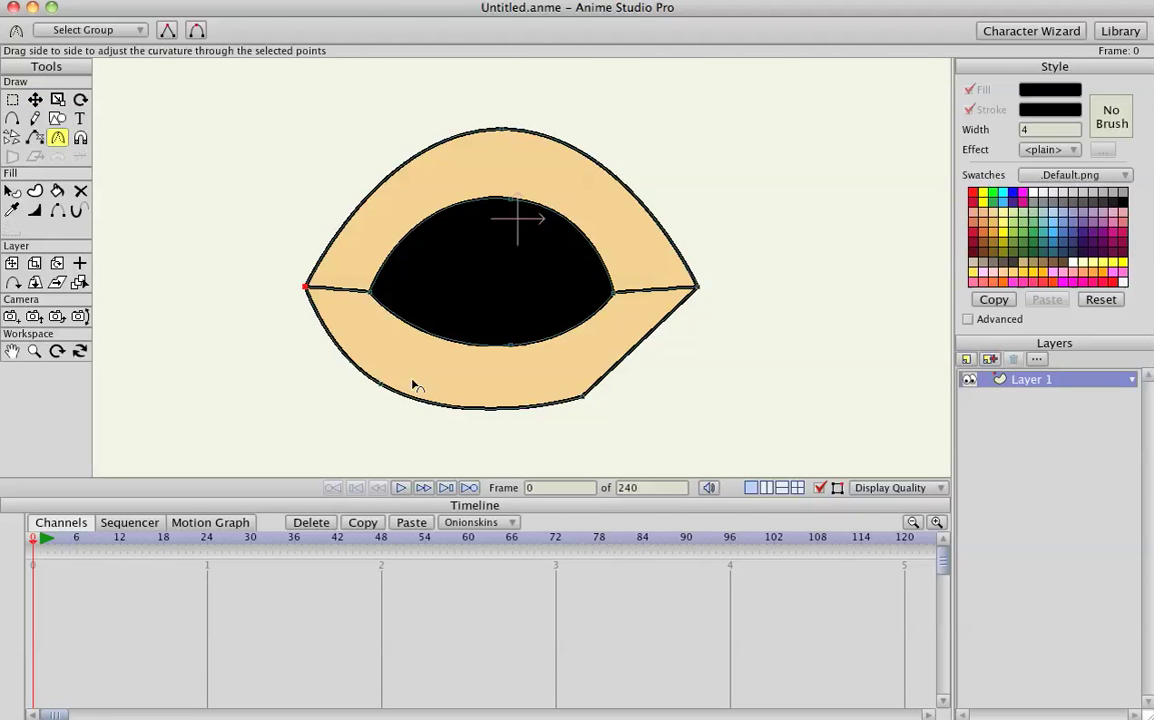
- Raise the two lower points of the outer lip outline and smooth the curve through the right one
key(t)
drag(381, 384, 400, 373)
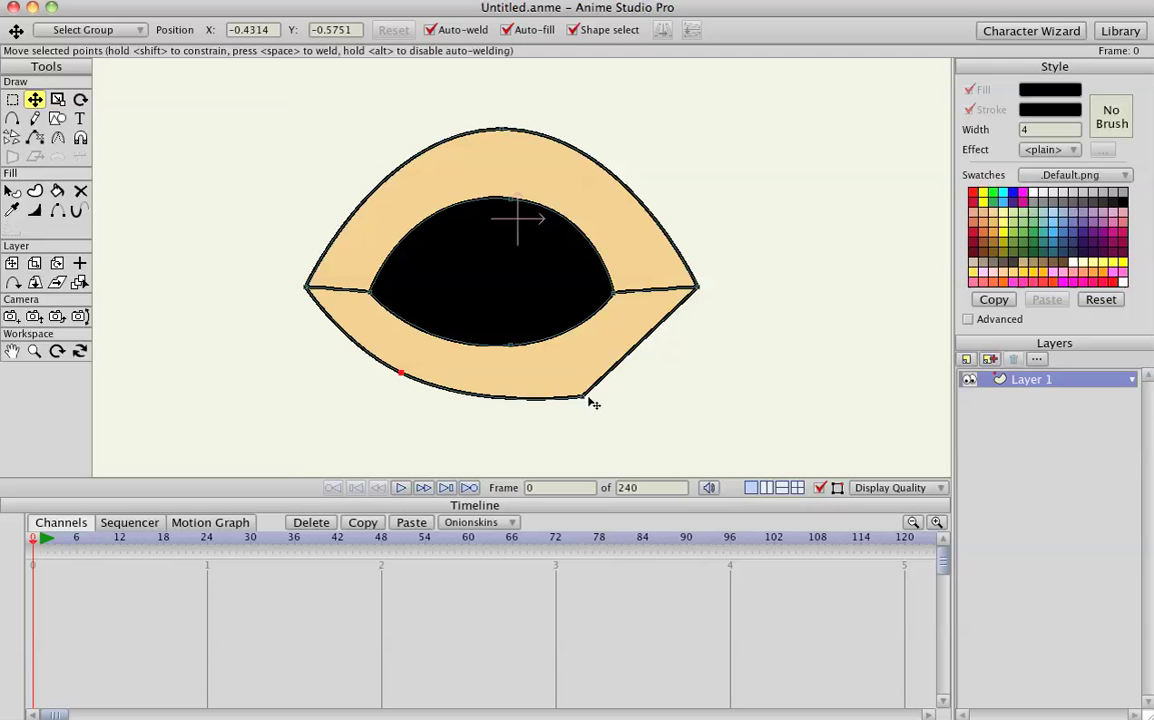
drag(587, 397, 870, 413)
key(c)
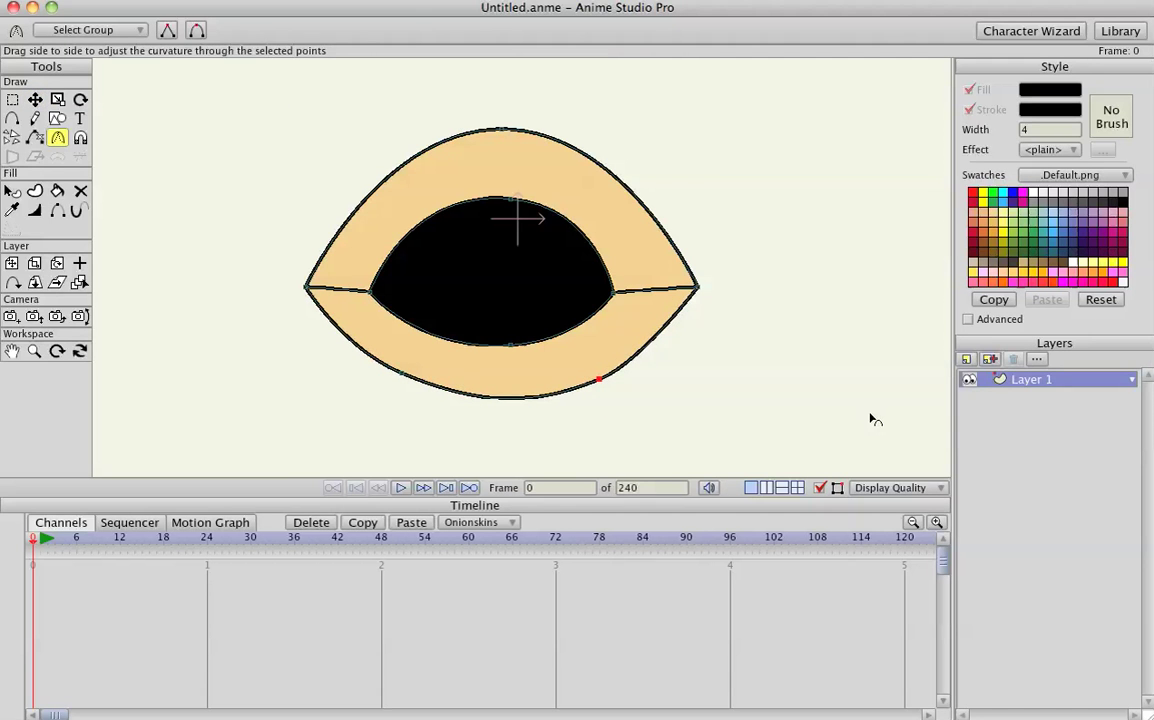
- Add a point to the mouth opening's lower edge and spread the two lower points apart to either side
key(t)
key(a)
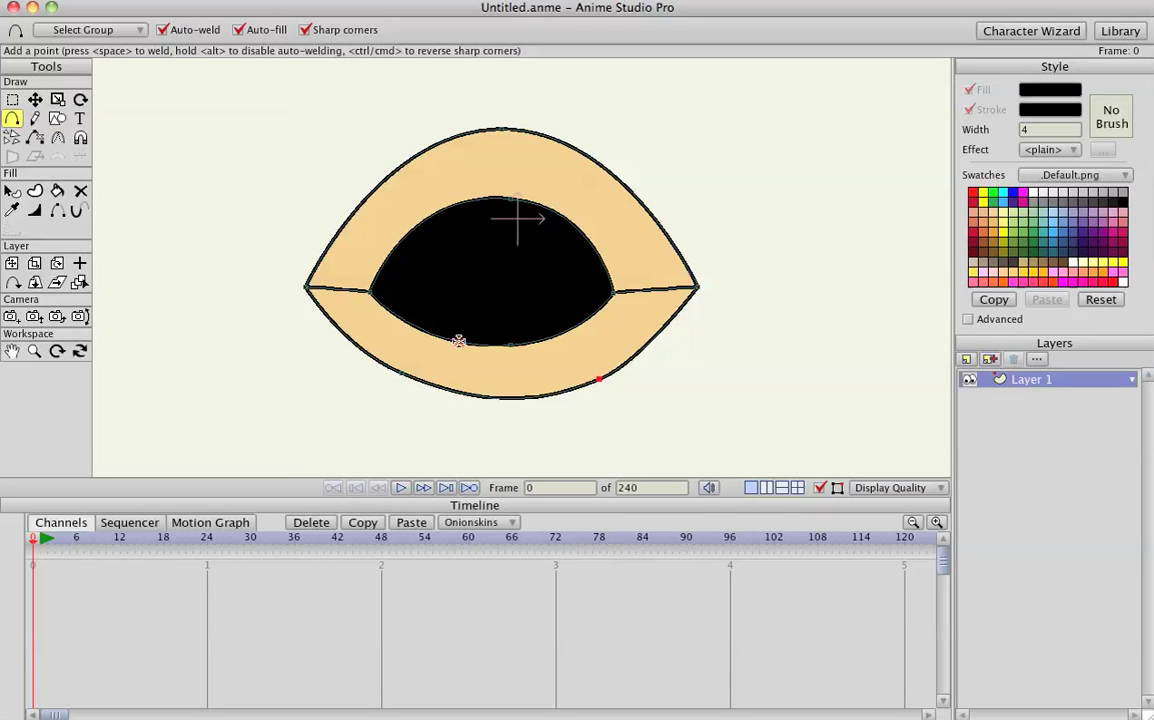
key(t)
drag(511, 345, 560, 331)
drag(447, 343, 431, 331)
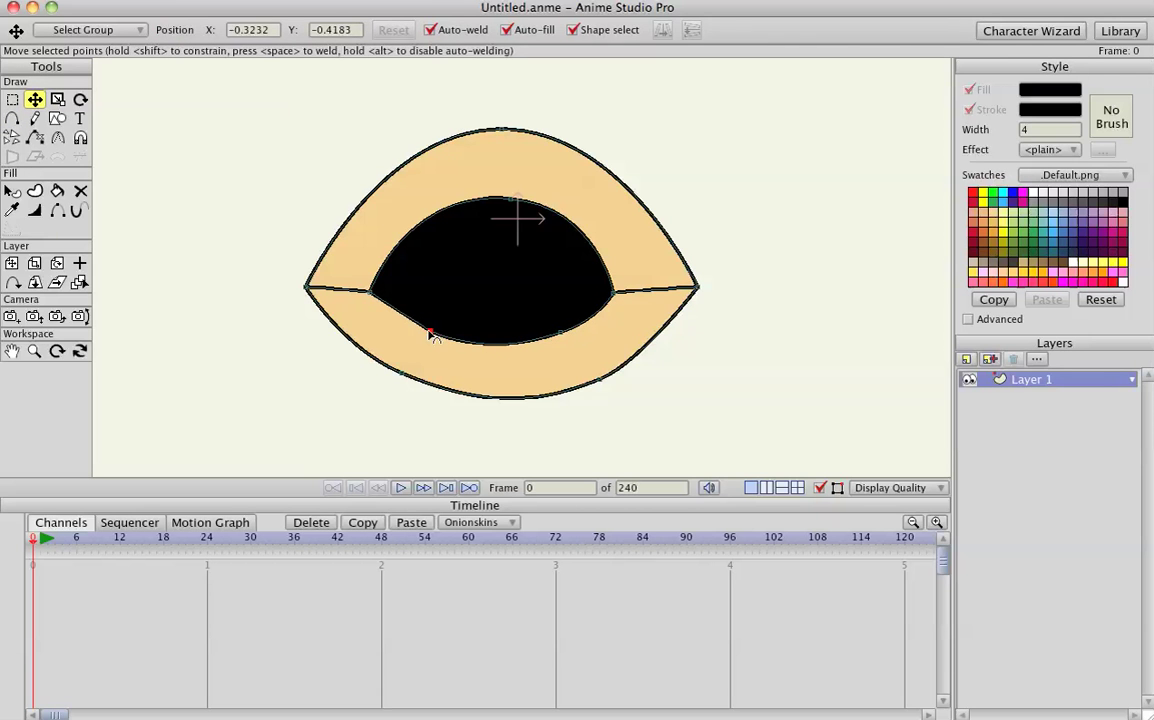
key(c)
key(t)
- Narrow the mouth by moving the outer corners and the left inner corner inward, and raise the right inner corner slightly
drag(303, 289, 411, 297)
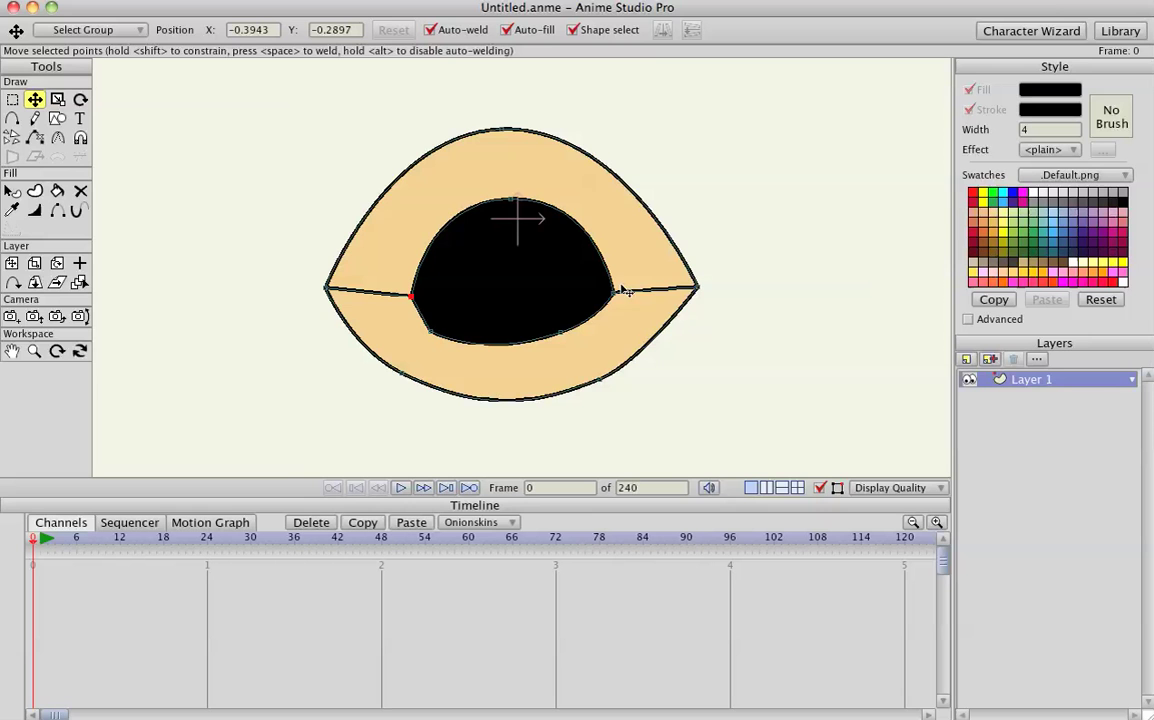
drag(617, 293, 617, 289)
drag(700, 288, 685, 291)
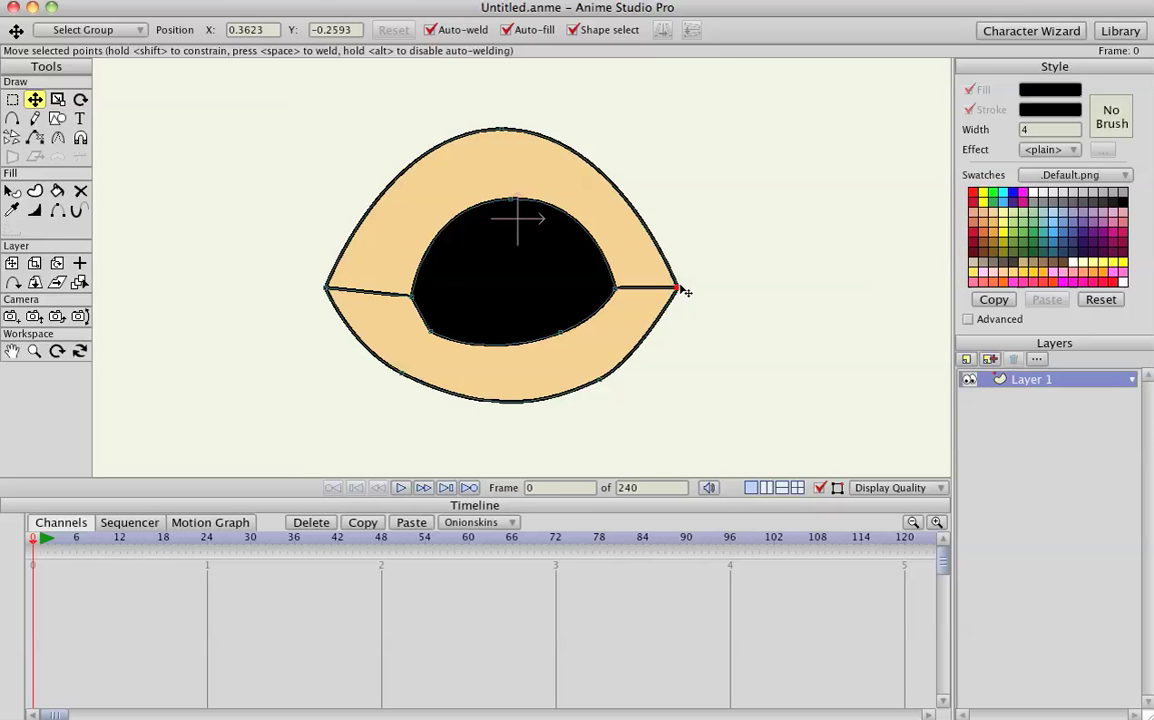
- Hide the two line edges connecting the inner and outer mouth corners
click(57, 211)
click(369, 295)
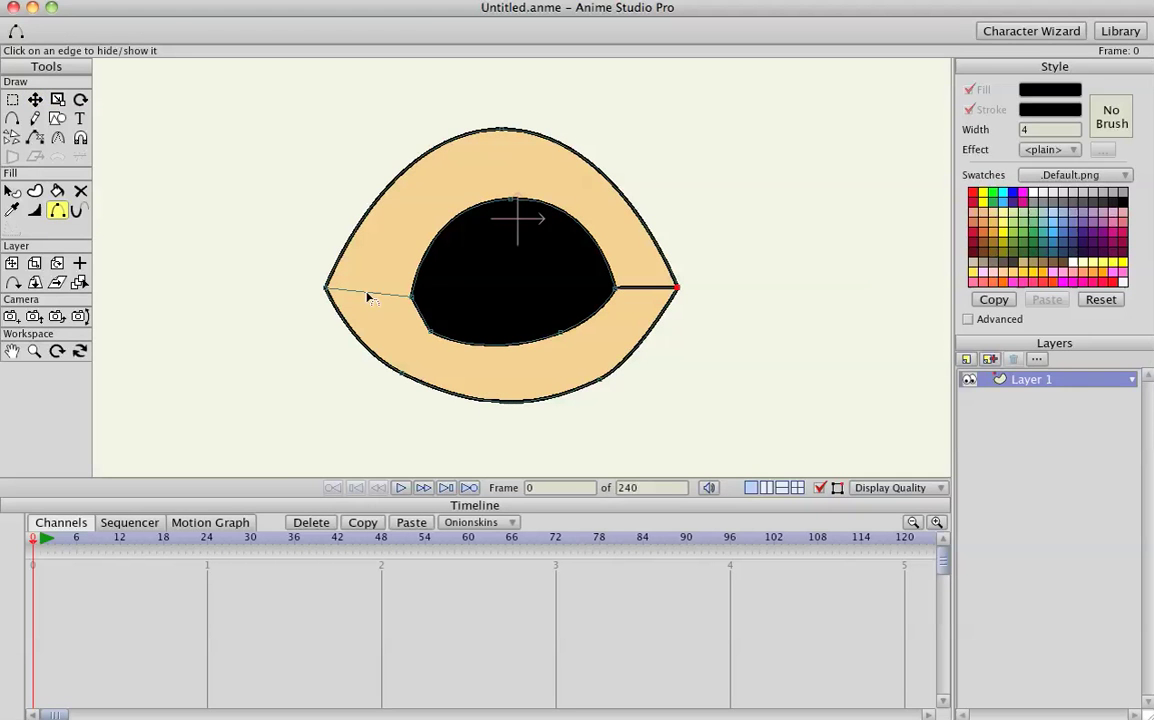
click(636, 300)
- Move the mouth opening's lower left point inward and smooth the curve through it
key(t)
drag(432, 333, 455, 338)
key(c)
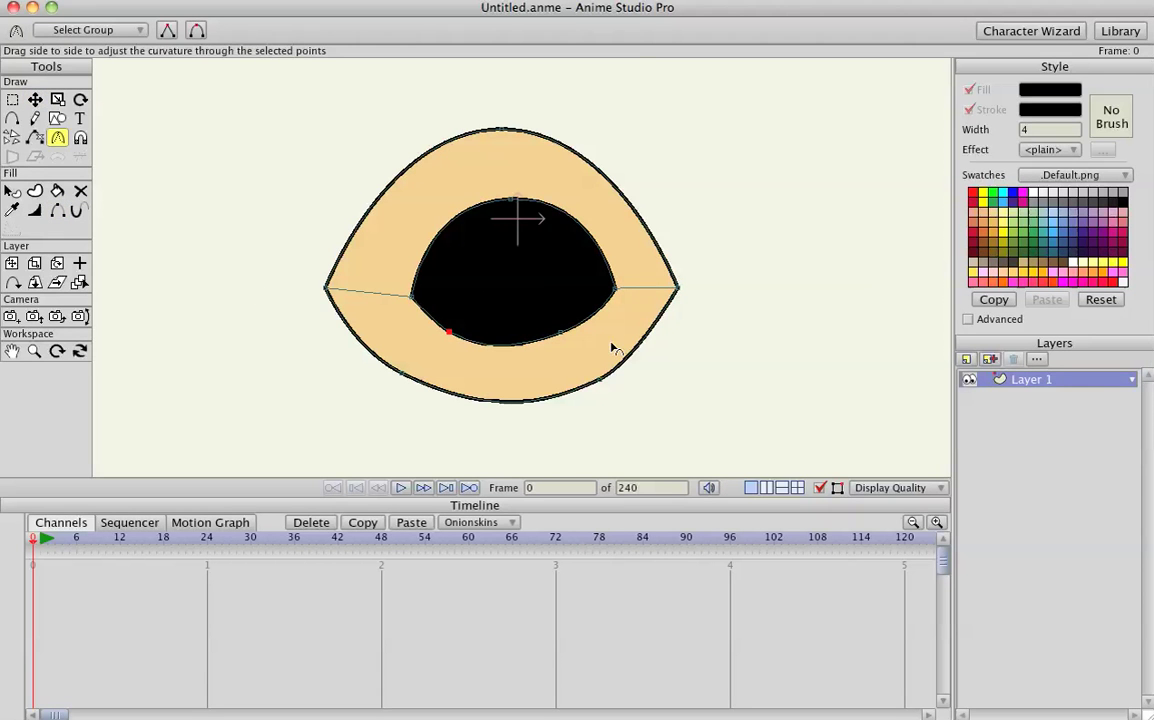
- Lower the mouth opening's top edge and add points to form a cupid's bow with two smoothed peaks
key(t)
drag(514, 200, 476, 258)
key(a)
drag(541, 275, 545, 260)
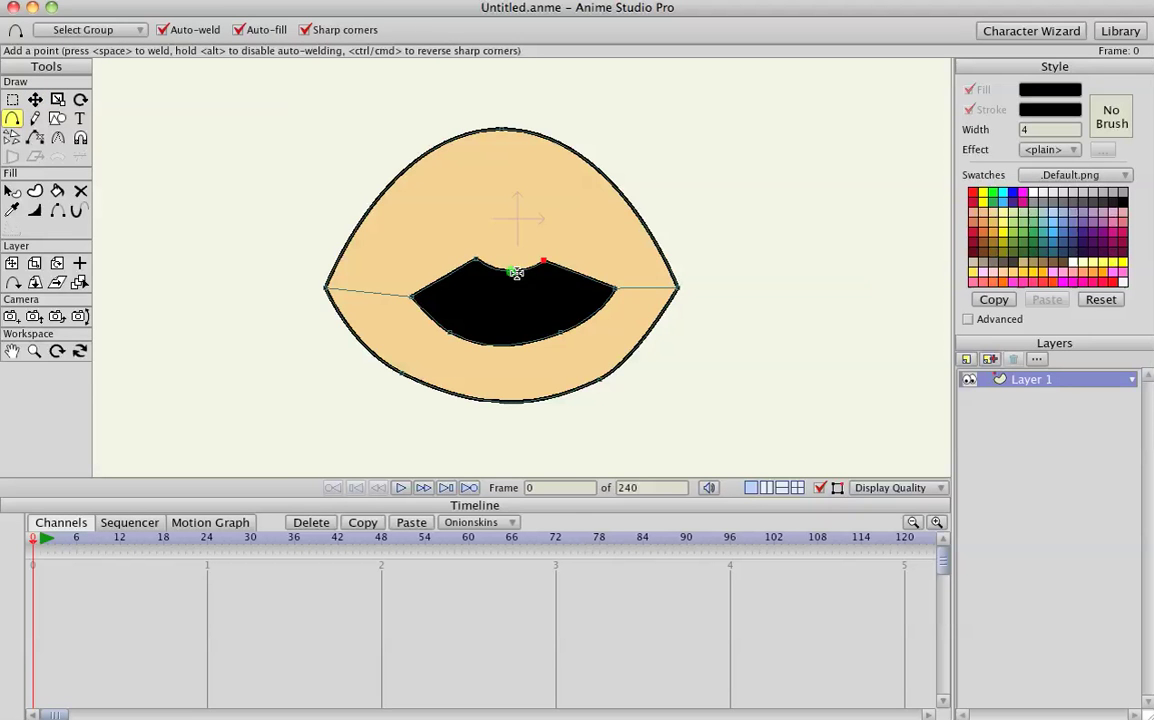
key(c)
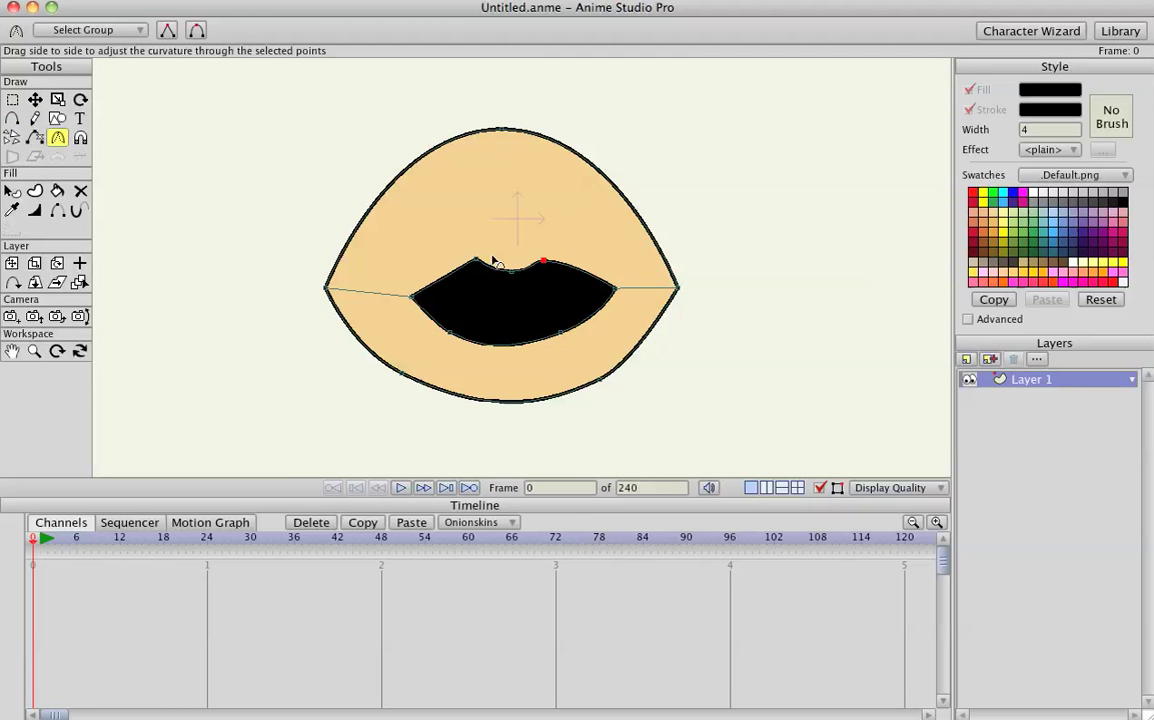
click(476, 260)
- Pull the left outer corner inward and reshape the outer upper lip edge into a smoothed two-peaked cupid's bow
key(t)
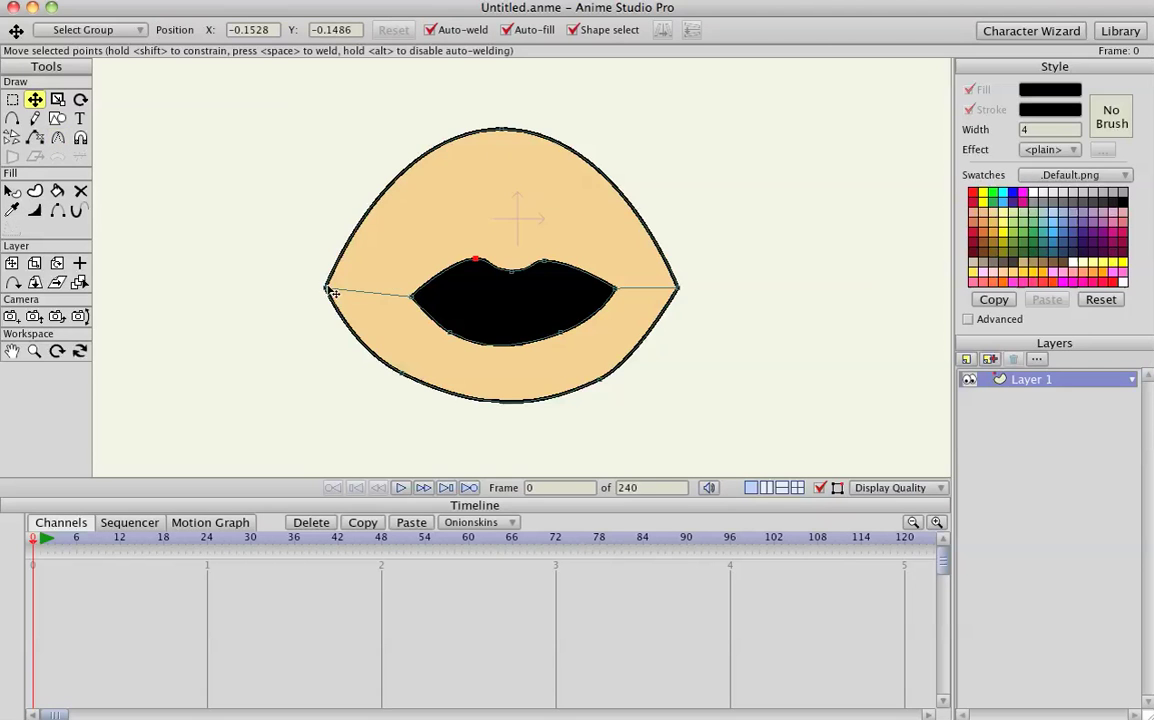
drag(332, 291, 368, 292)
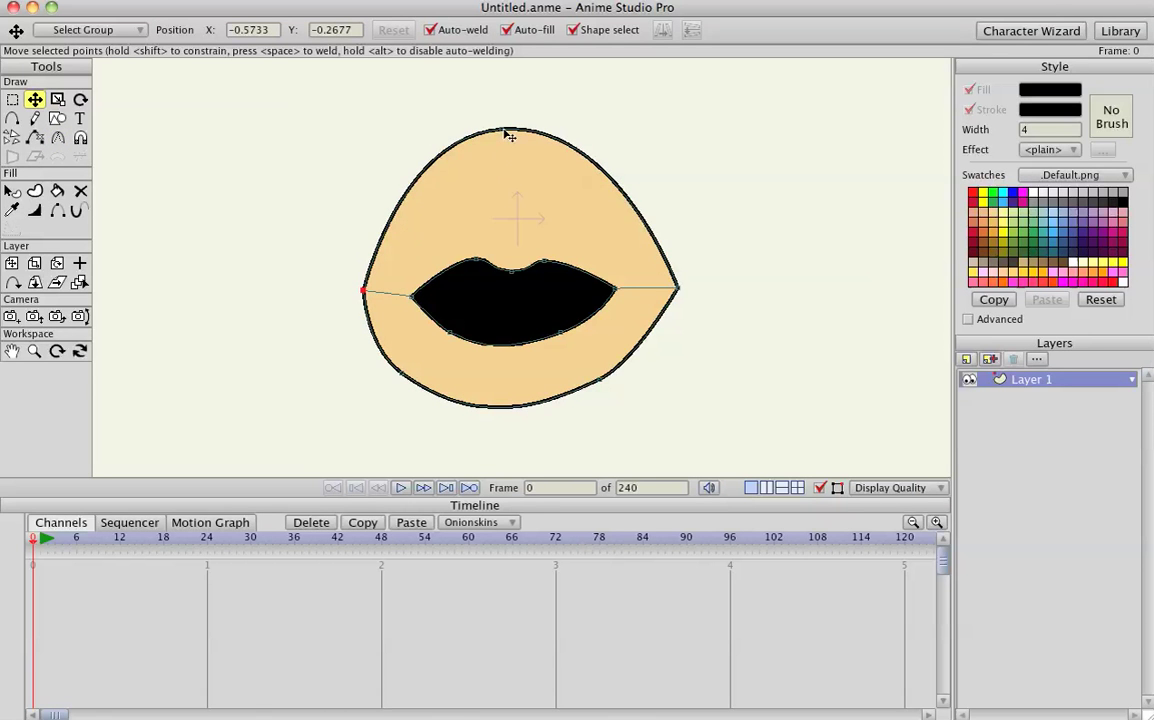
drag(509, 135, 479, 222)
key(a)
drag(559, 250, 561, 227)
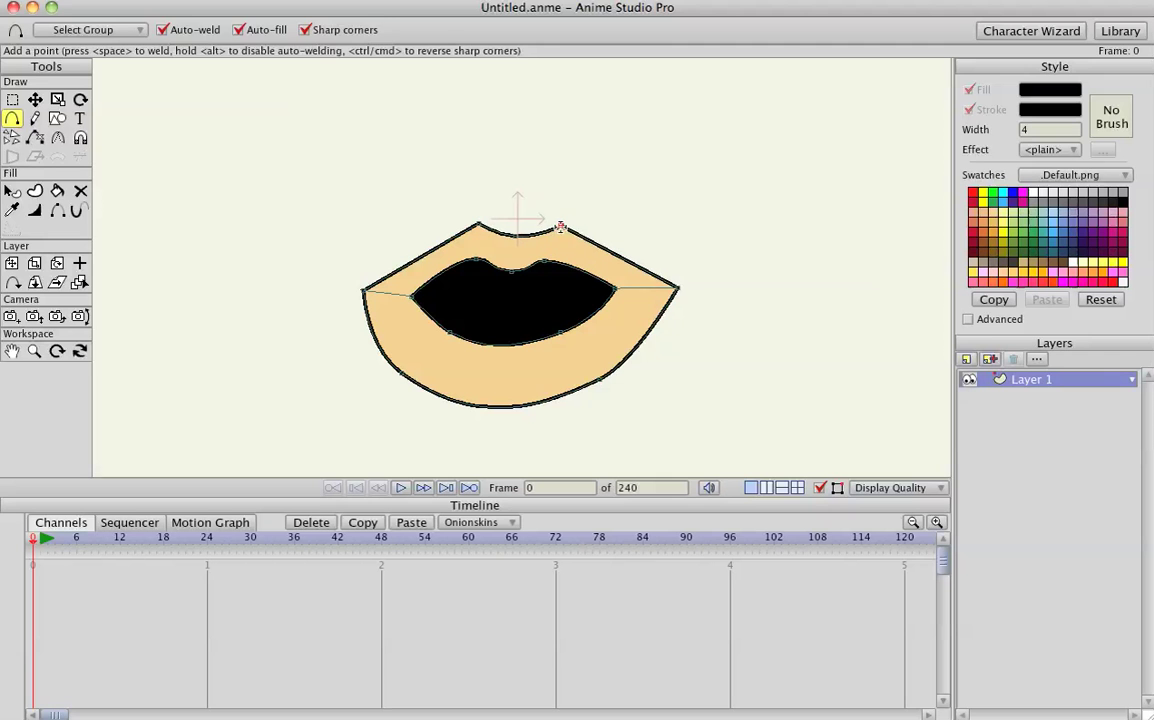
key(c)
drag(480, 226, 732, 238)
- Nudge the left outer corner outward and move the outer outline's two lower points inward to slim the lower lip
key(t)
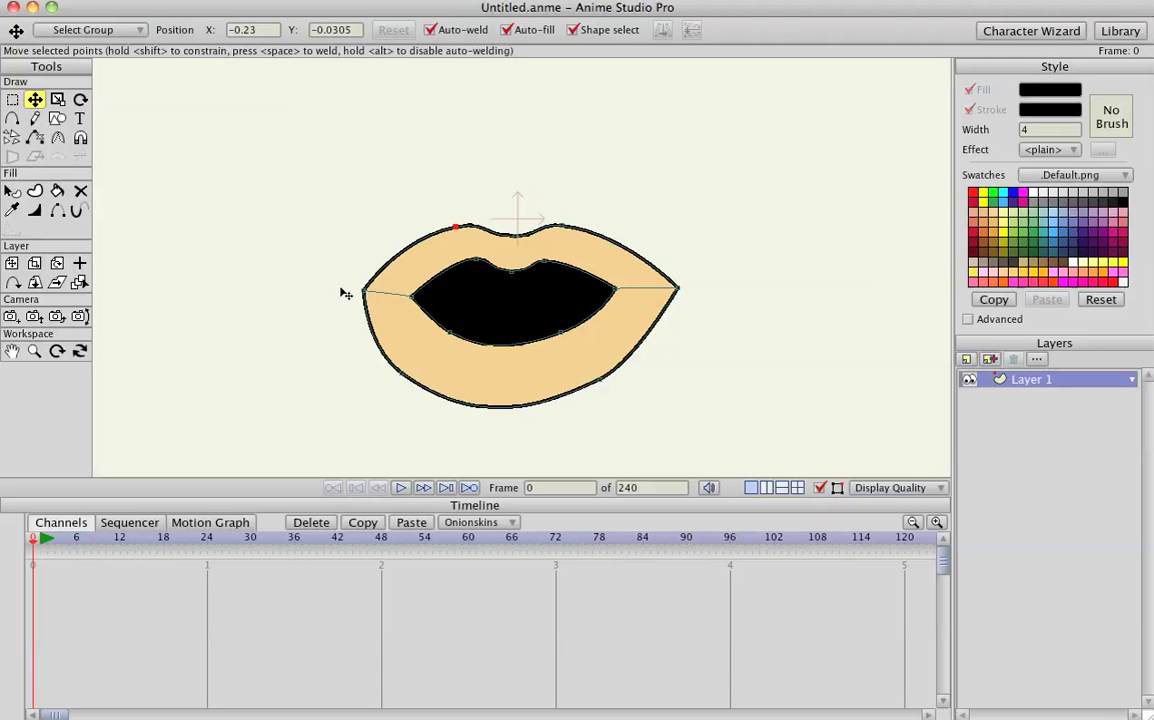
drag(362, 291, 362, 296)
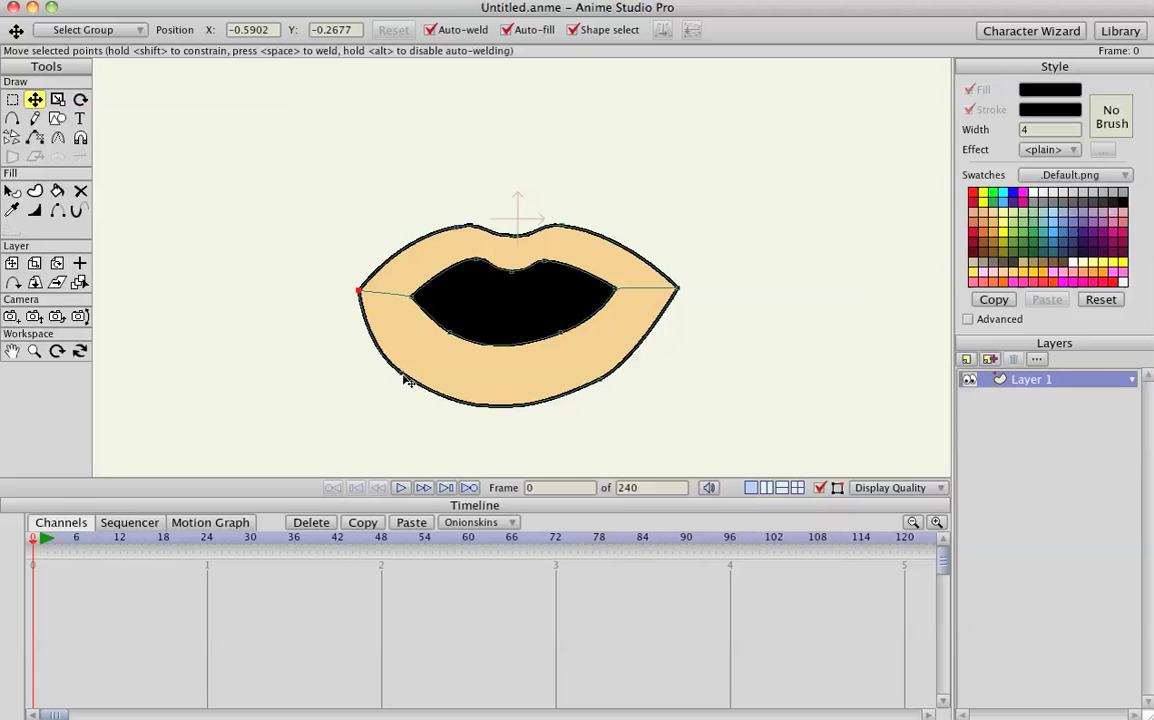
drag(401, 374, 424, 368)
drag(571, 391, 572, 378)
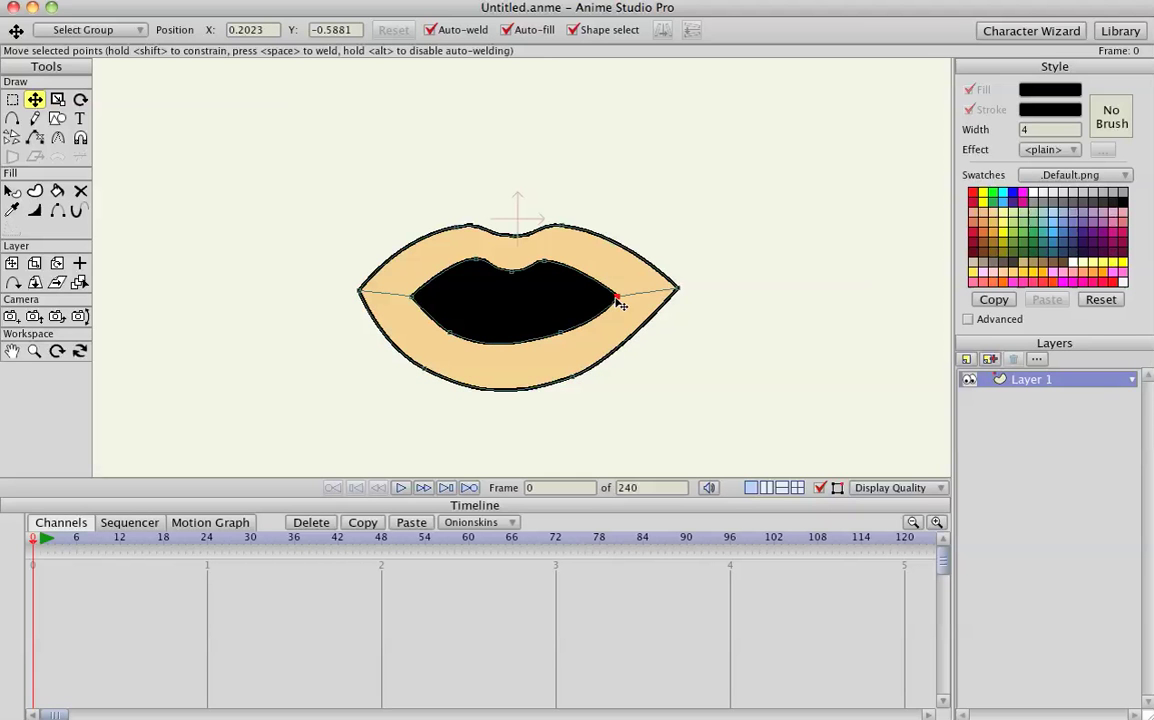
- Lower the mouth corners on both sides to a similar level and adjust the opening's two lower points for symmetry
drag(666, 297, 645, 310)
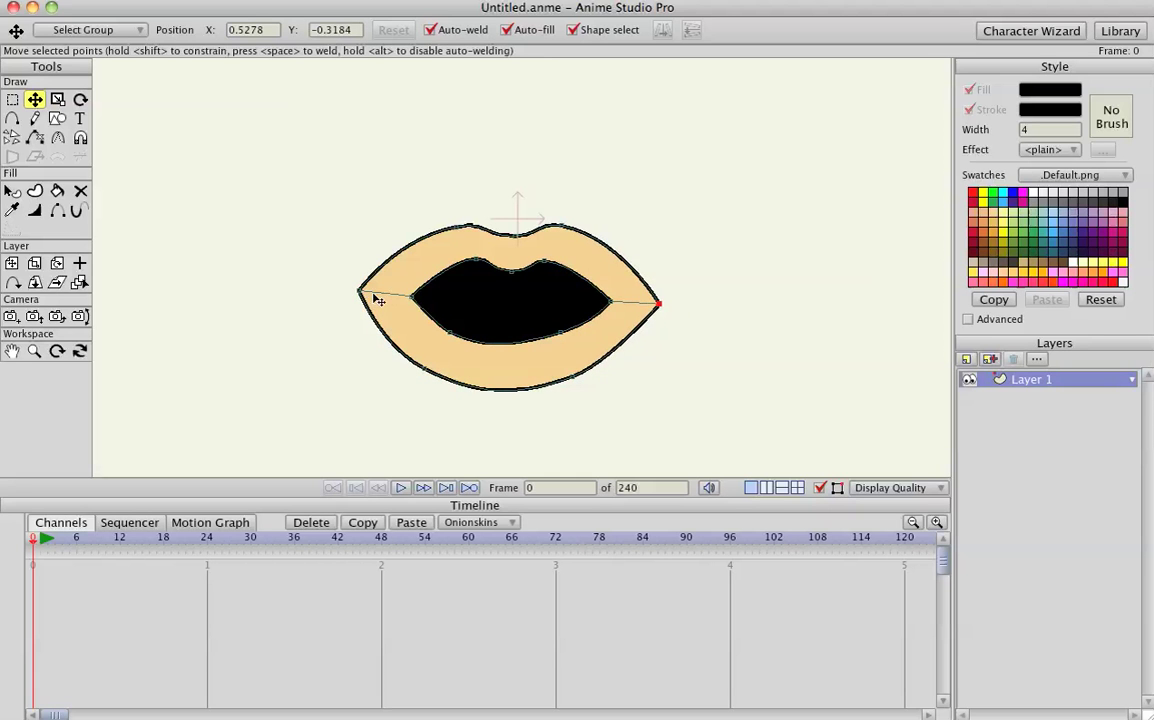
drag(365, 297, 467, 343)
drag(560, 332, 560, 336)
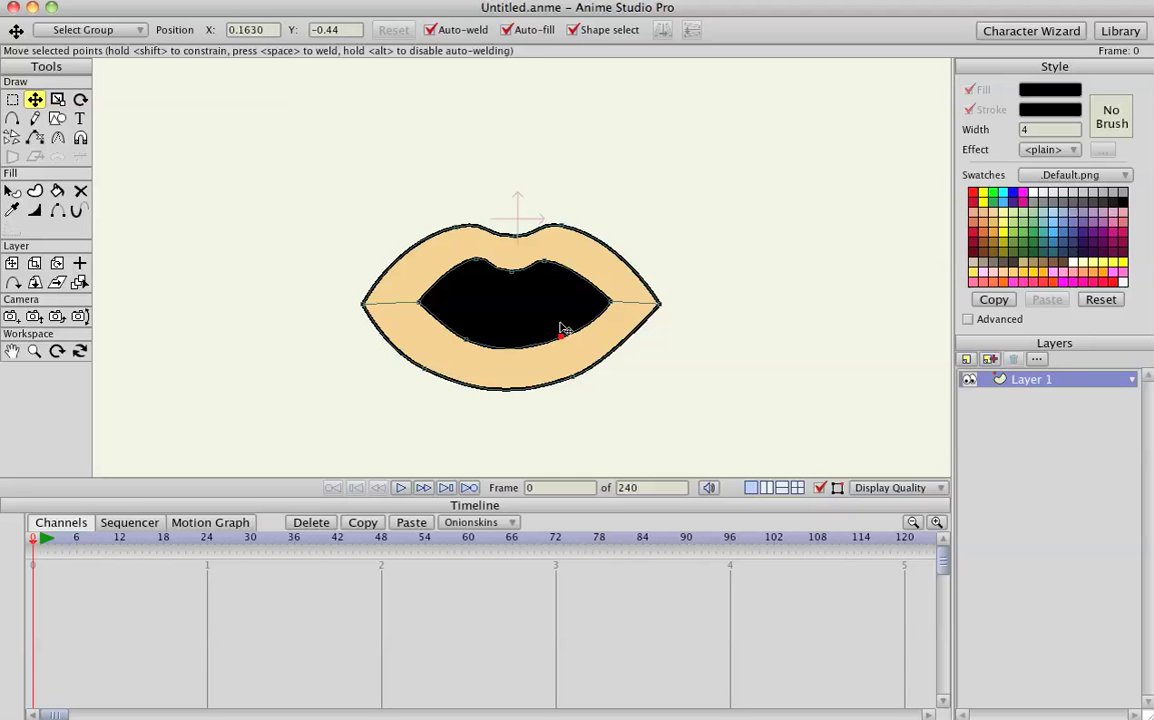
- Enable Auto-fill and draw a light pink, black-outlined oval tongue, placing it just beyond the mouth's left corner
click(57, 118)
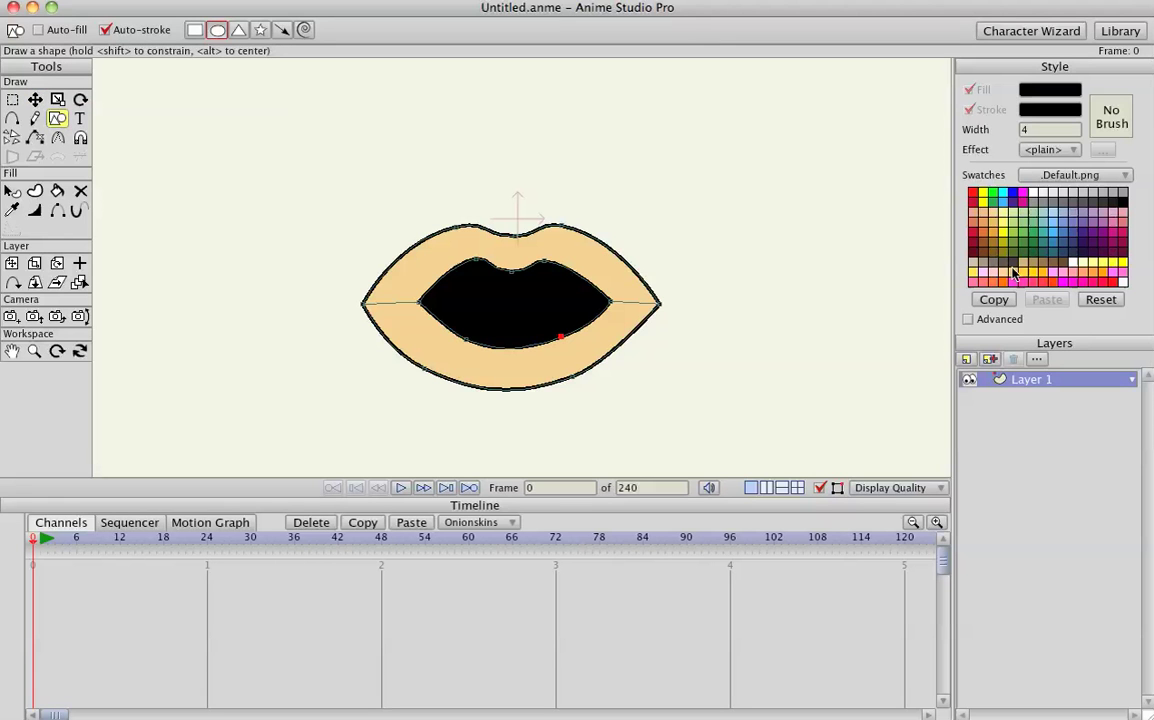
click(991, 275)
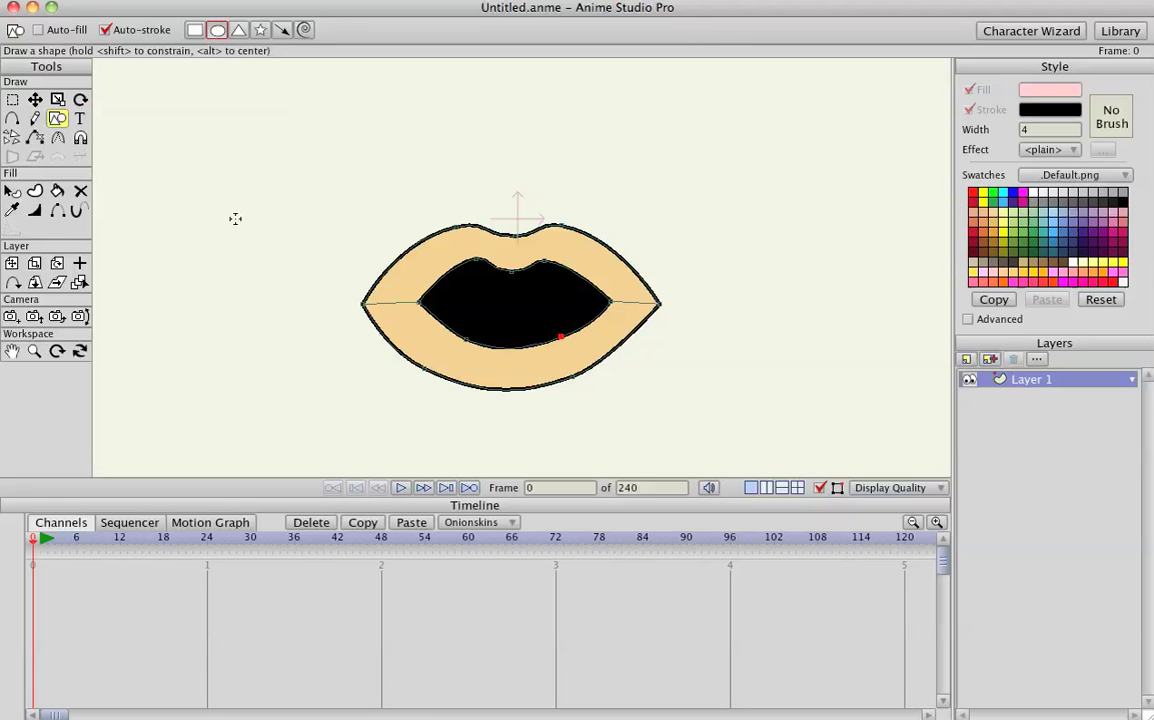
drag(185, 236, 248, 292)
key(super+z)
click(38, 30)
drag(178, 186, 298, 275)
key(u)
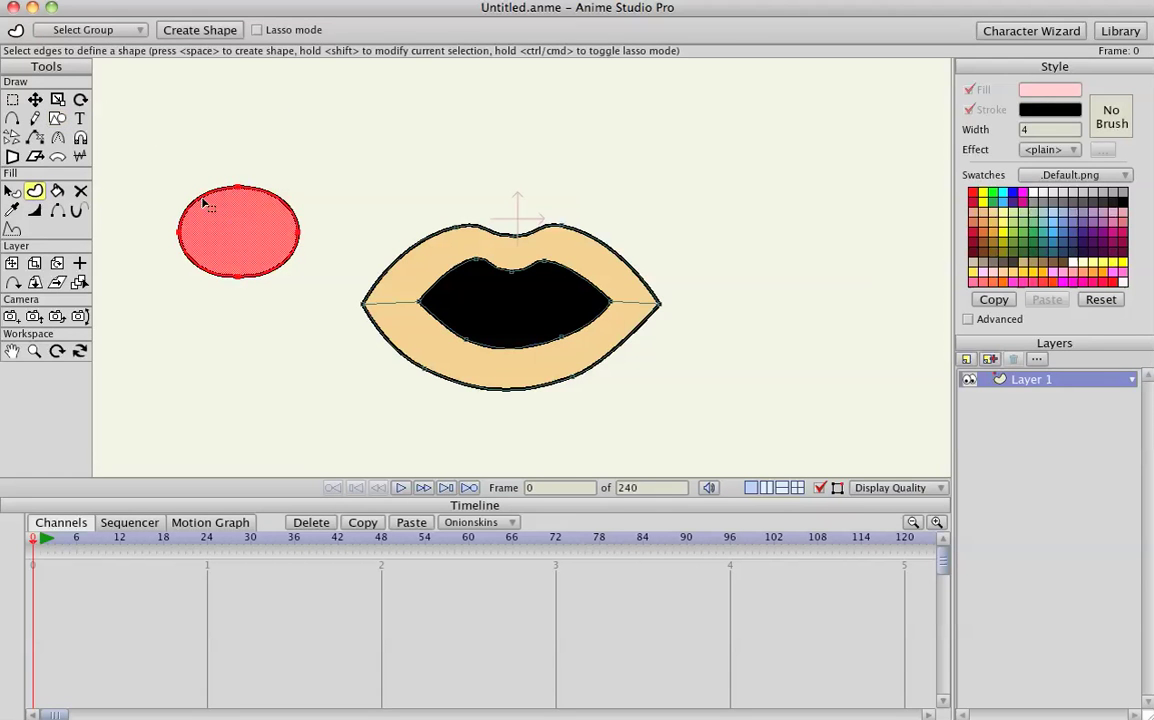
key(space)
key(t)
drag(242, 239, 294, 291)
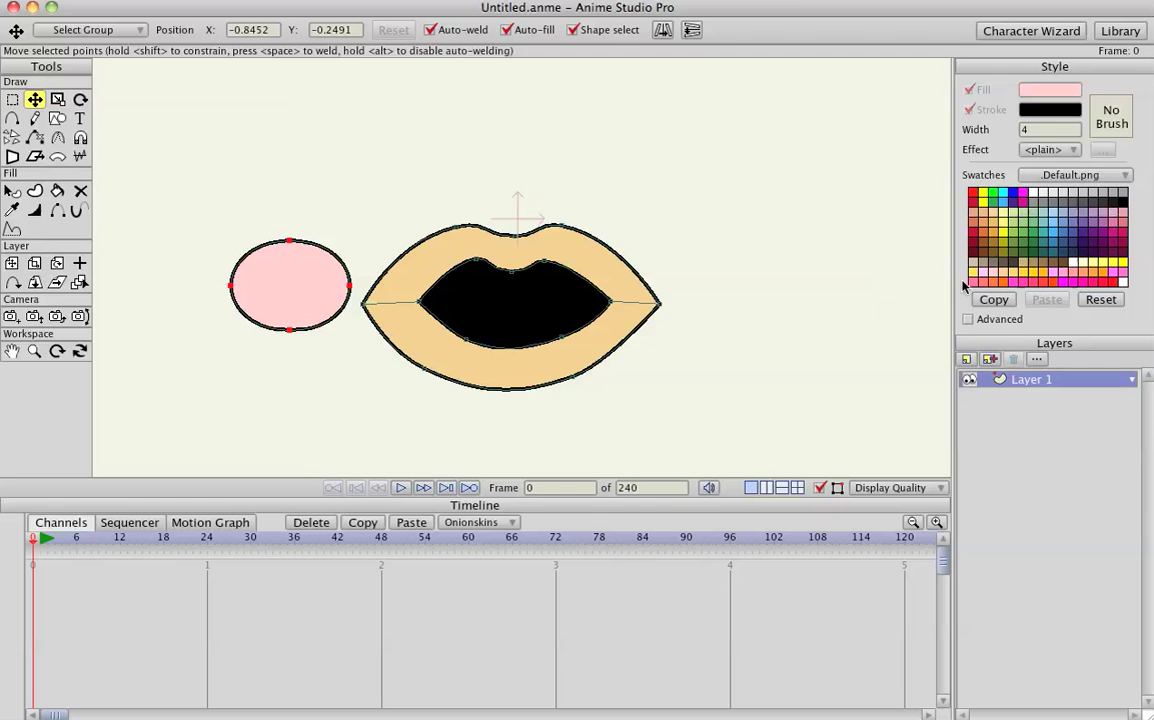
- Draw two white, black-outlined rectangles as teeth, one over the tongue's lower part and one over its upper part
click(1037, 199)
click(1033, 194)
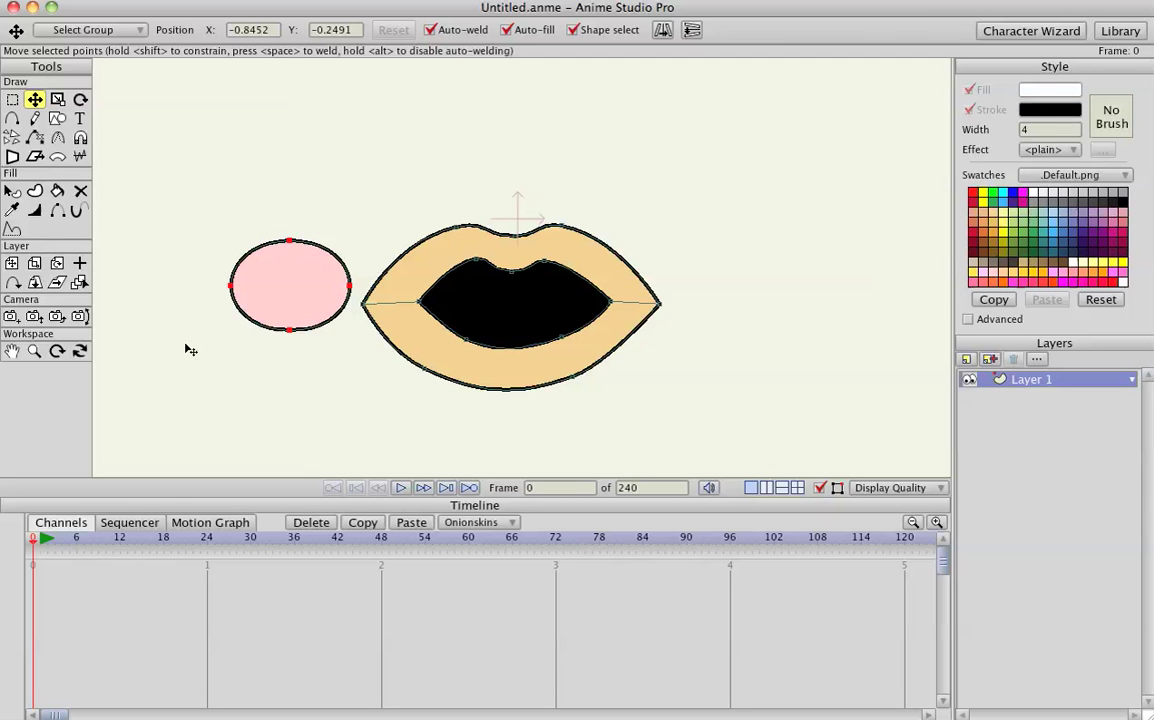
click(58, 118)
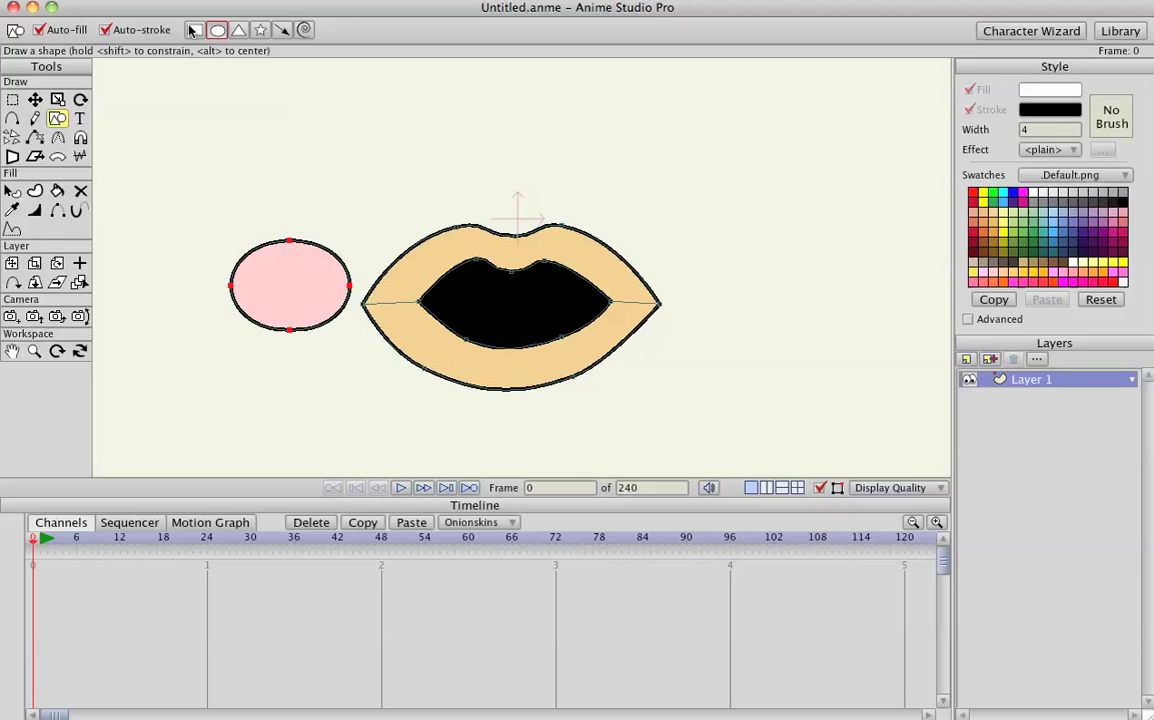
click(194, 30)
mouse_move(218, 357)
mouse_down()
mouse_move(348, 294)
mouse_move(362, 309)
mouse_up()
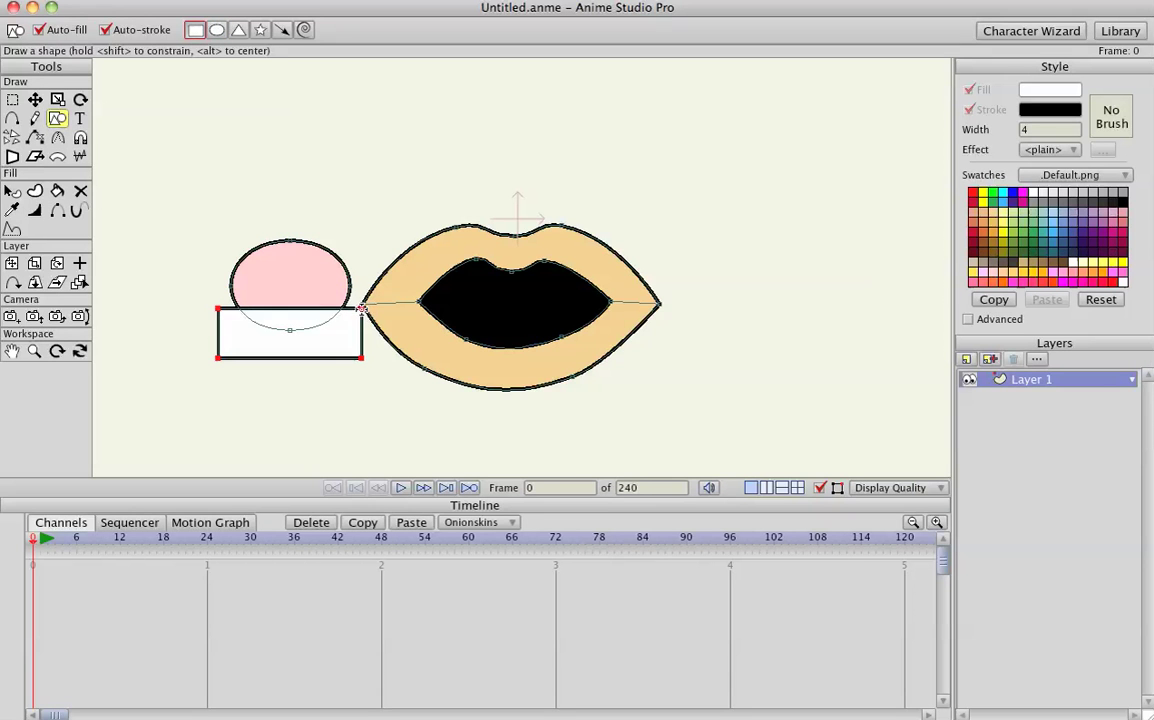
drag(209, 277, 370, 224)
key(u)
key(space)
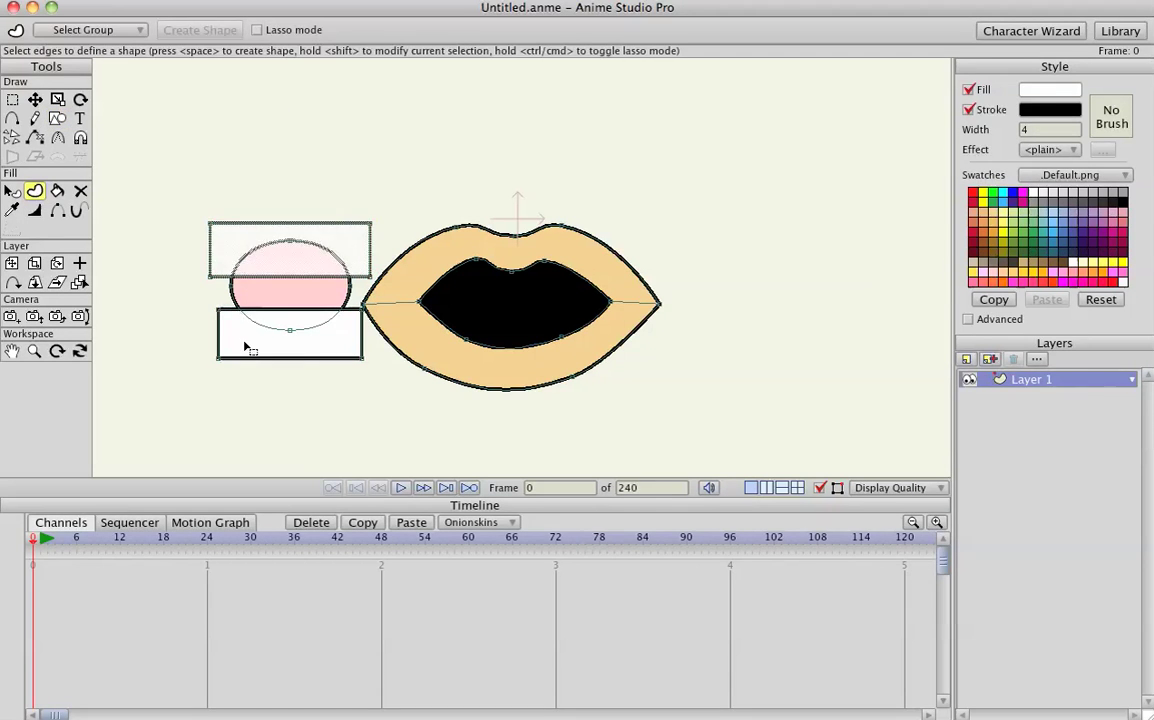
click(247, 343)
key(space)
key(t)
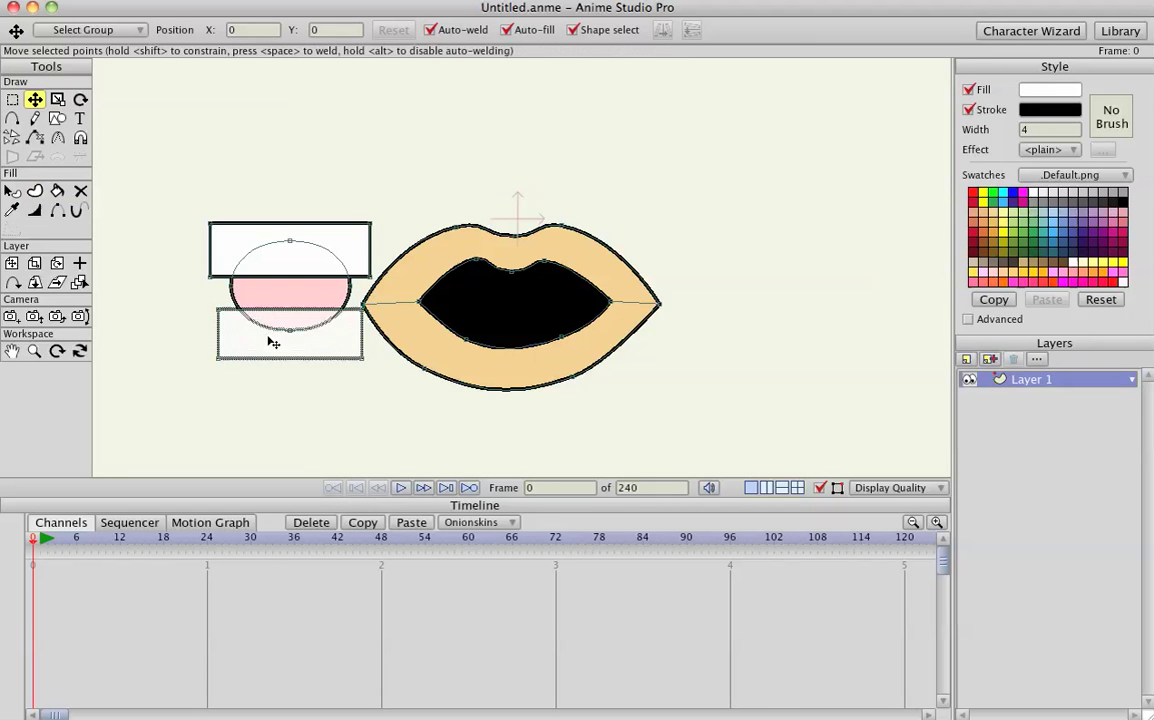
- Move both teeth rectangles and the tongue oval over the left half of the mouth opening
drag(265, 339, 449, 350)
drag(275, 274, 447, 289)
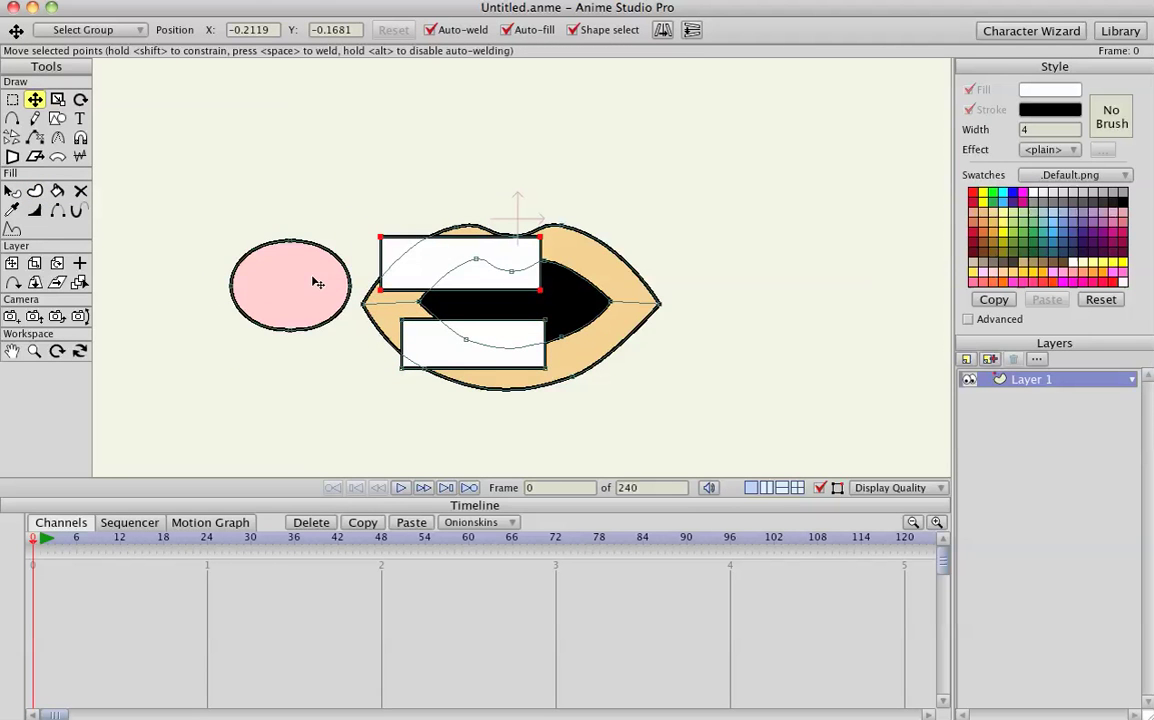
drag(314, 283, 488, 313)
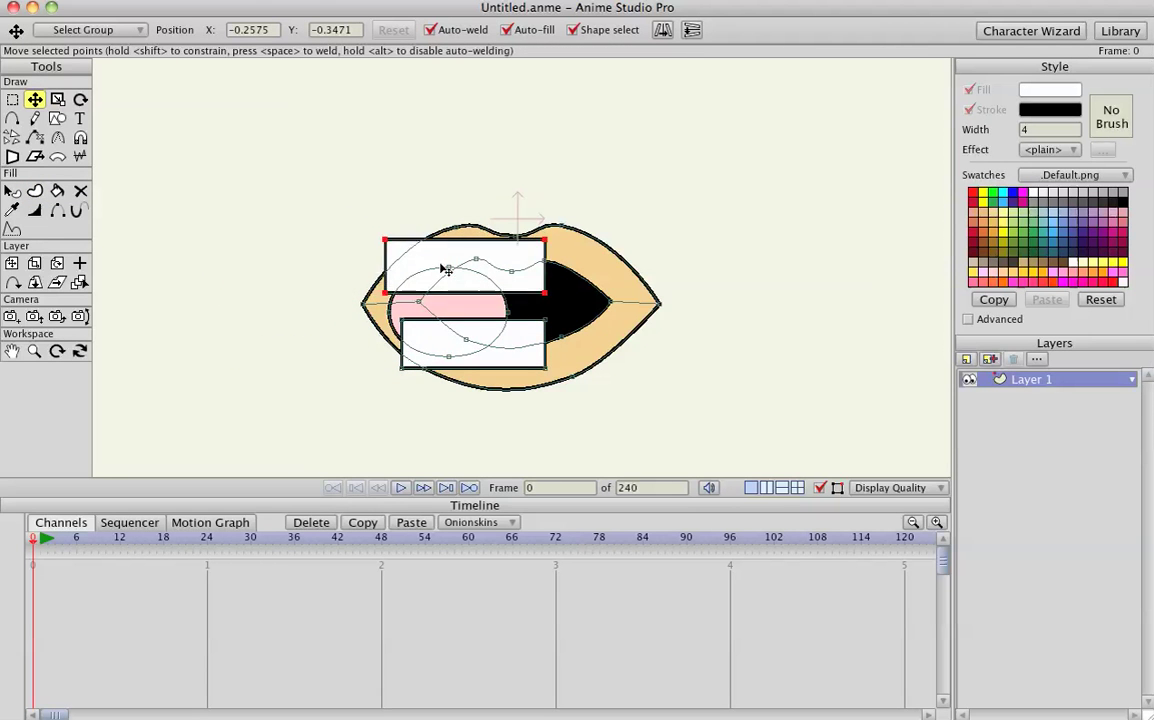
drag(443, 268, 450, 282)
- Raise the upper and lower lip shapes in the stacking order so they cover the teeth and tongue
key(q)
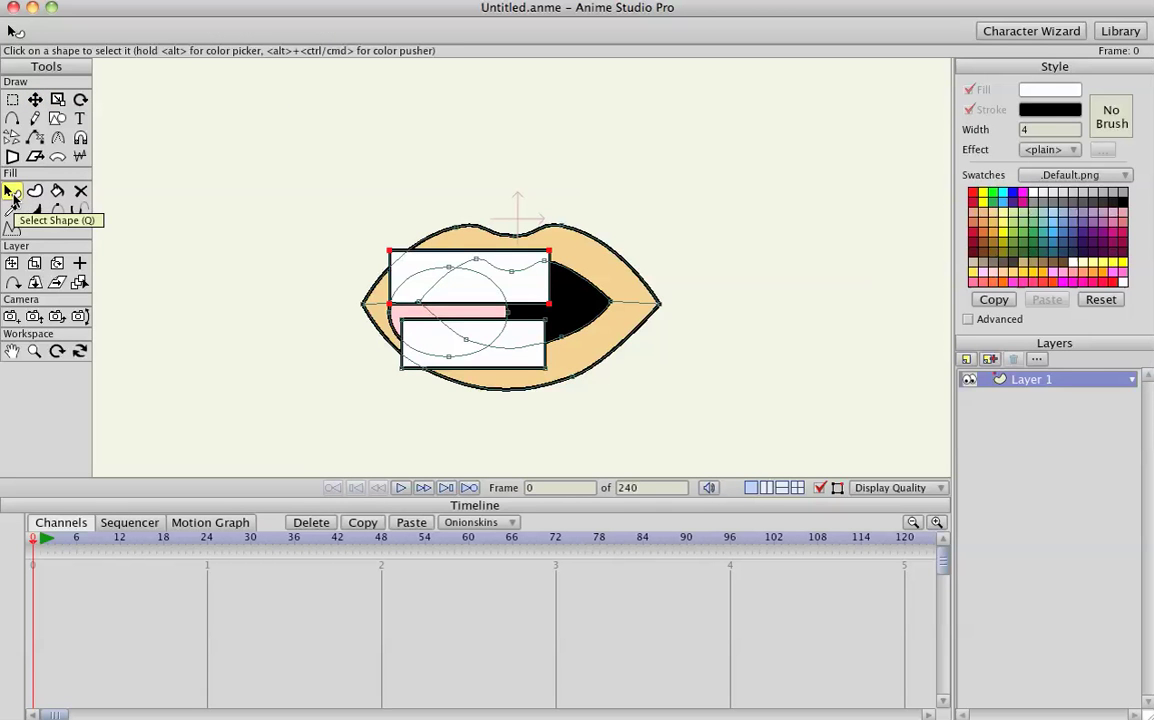
click(595, 271)
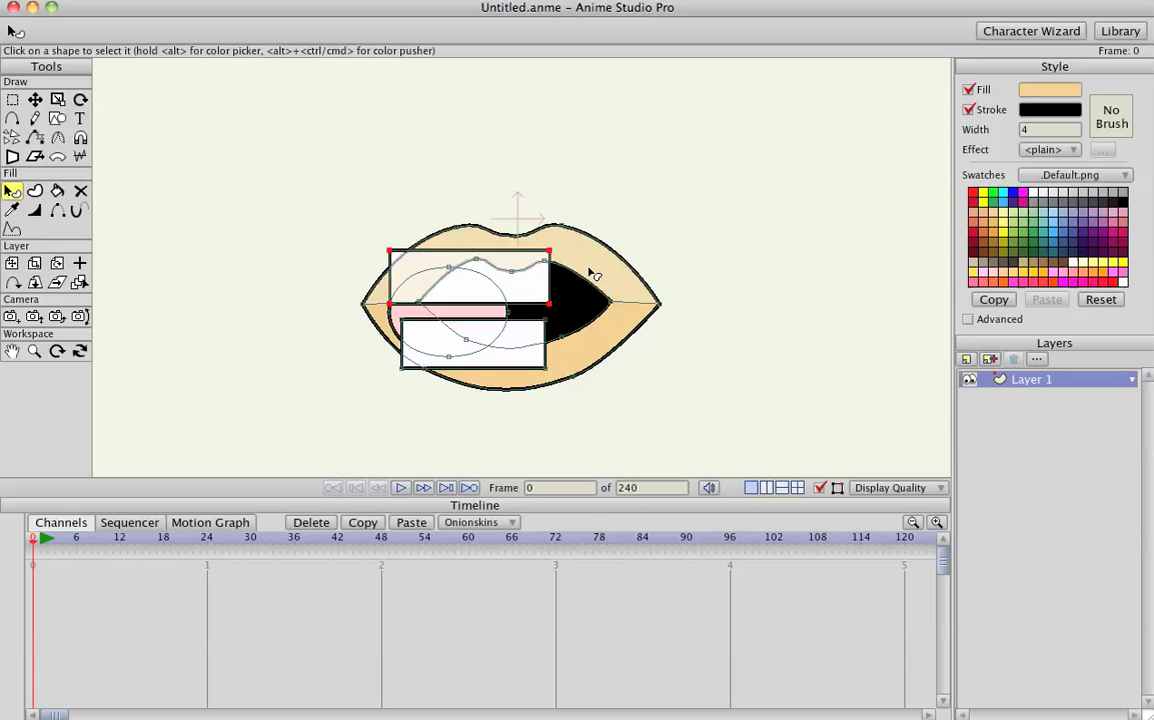
key(Up)
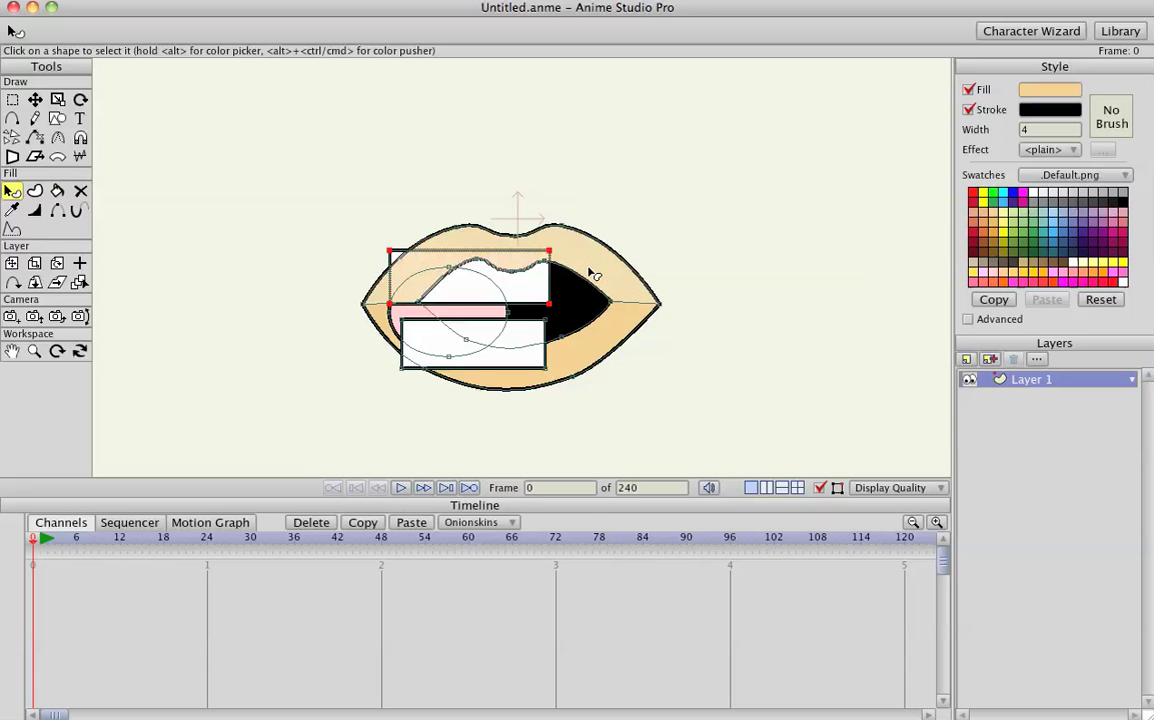
click(567, 357)
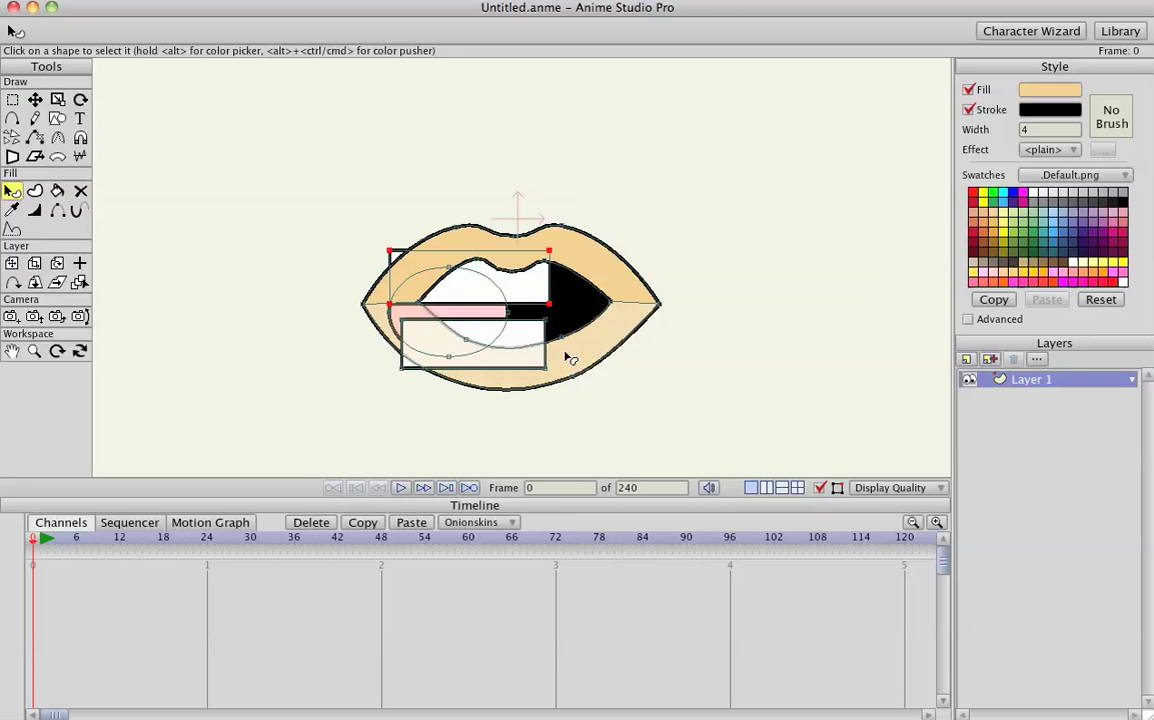
key(Up)
key(Up)
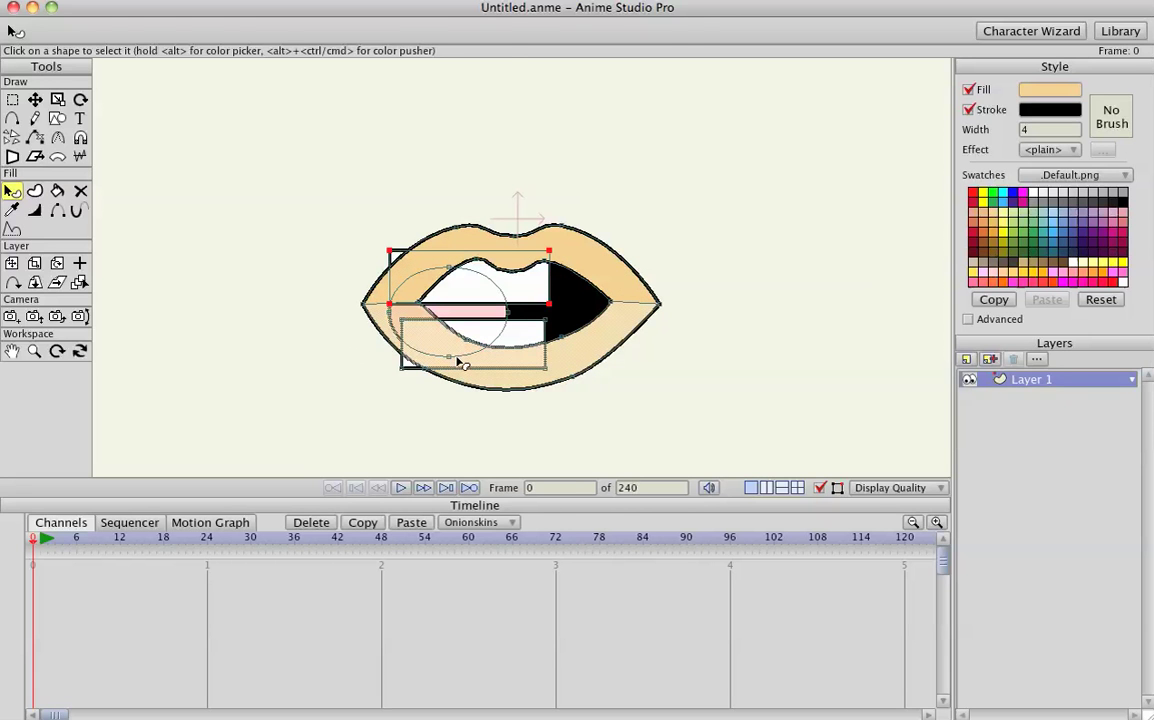
- Centre both teeth rectangles in the mouth opening and flatten the tongue oval between them
key(t)
drag(512, 336, 555, 334)
drag(494, 283, 519, 299)
key(s)
- Reshape the upper teeth into a trapezoid by spreading the lower corners and narrowing the hidden upper edge
key(t)
mouse_move(433, 307)
mouse_down()
mouse_move(440, 315)
mouse_move(419, 291)
mouse_up()
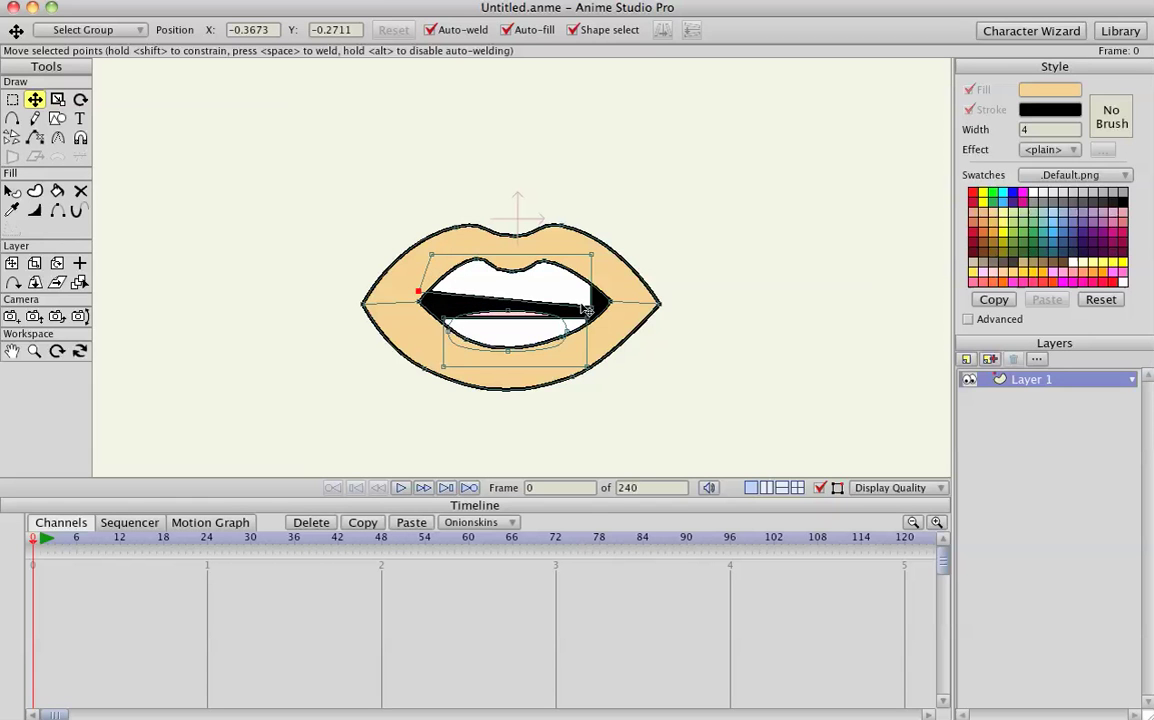
drag(590, 306, 575, 248)
drag(436, 259, 450, 250)
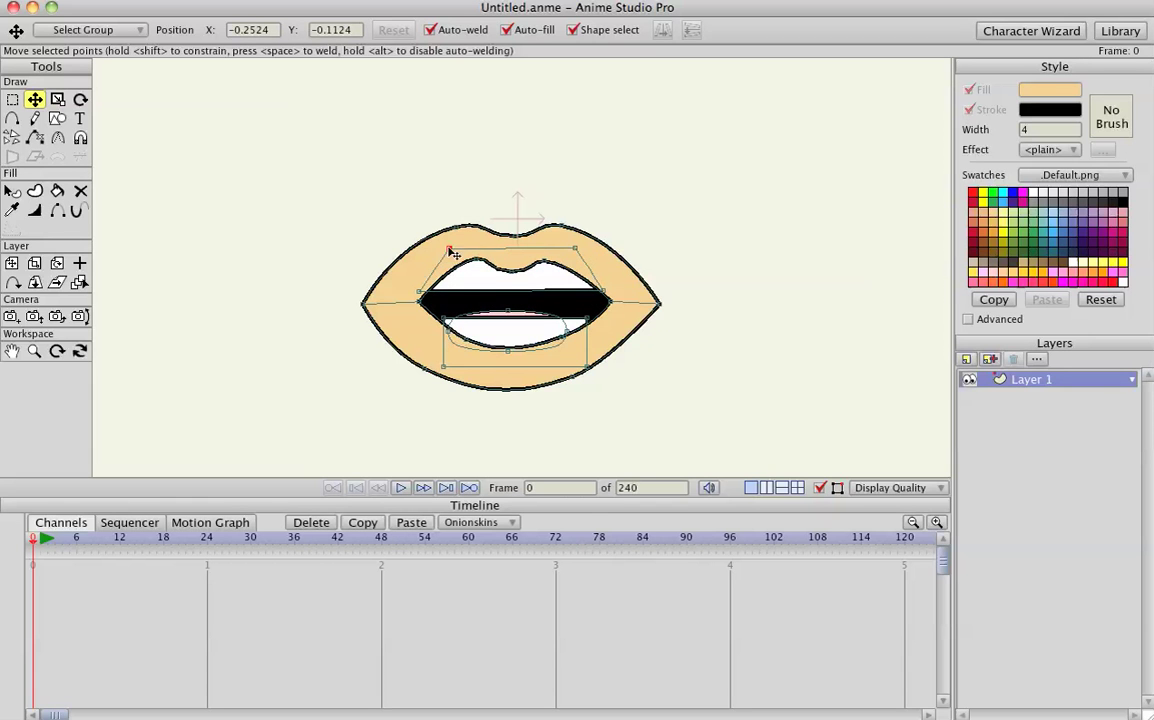
- Add a smoothed middle point to the upper teeth's lower edge and lift both lower corners into a curve
key(a)
click(510, 294)
key(c)
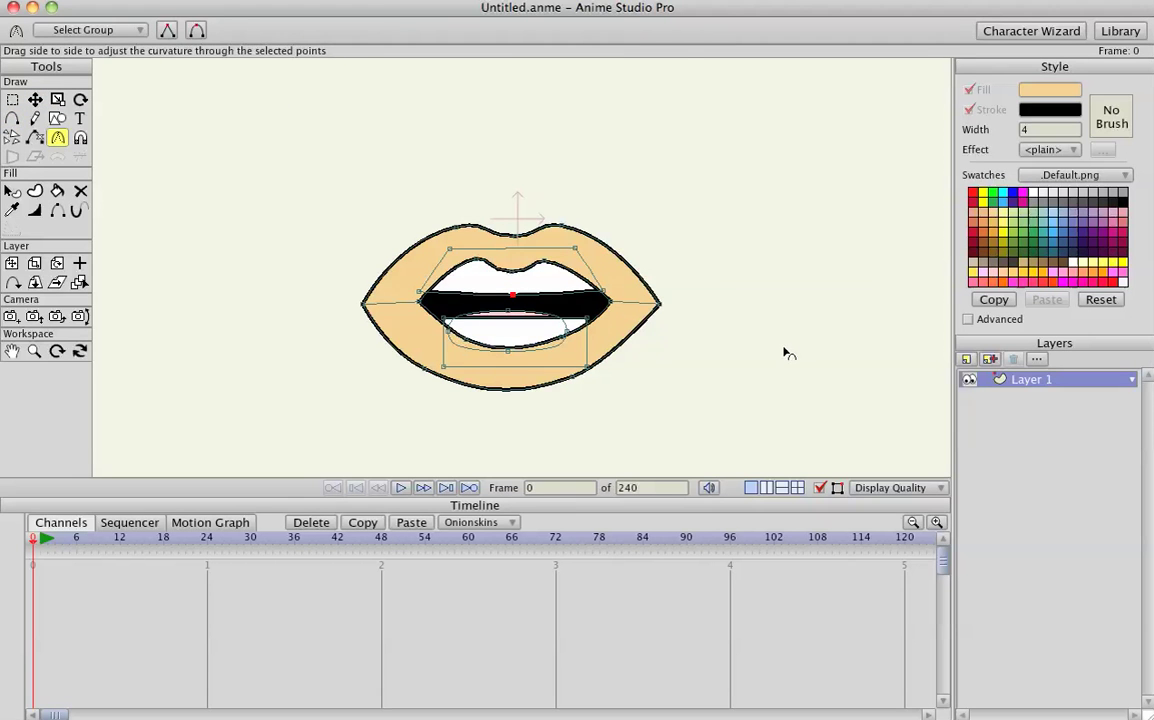
key(t)
drag(603, 291, 616, 287)
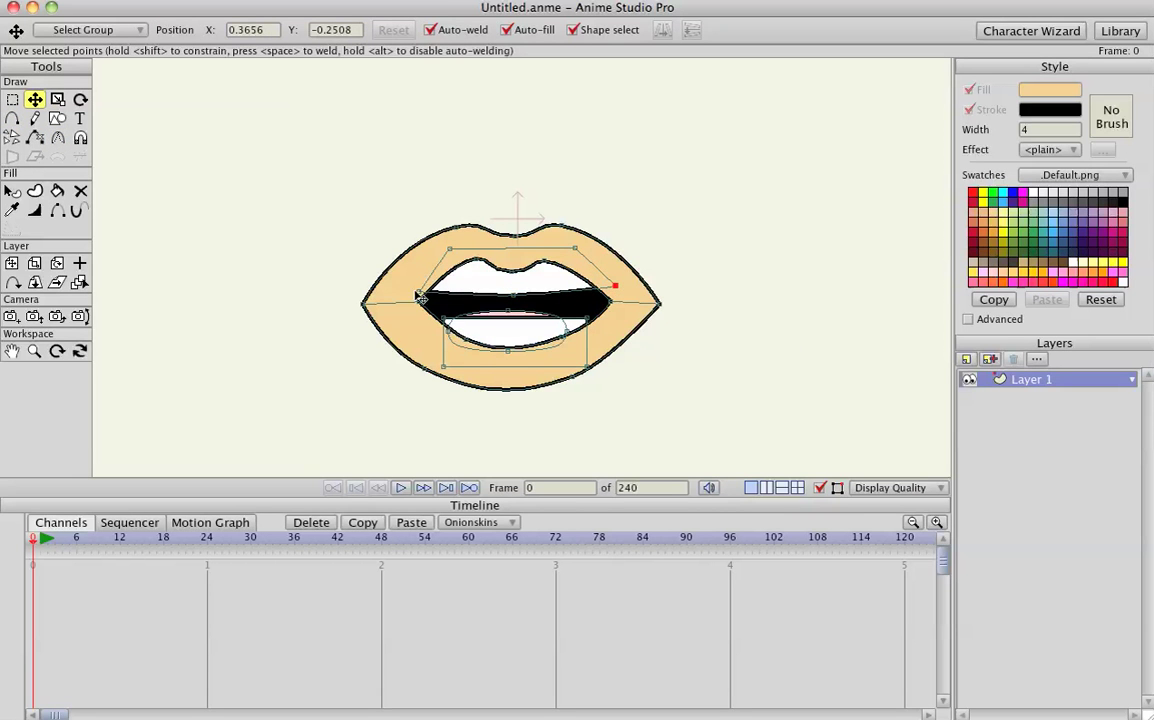
drag(423, 297, 417, 278)
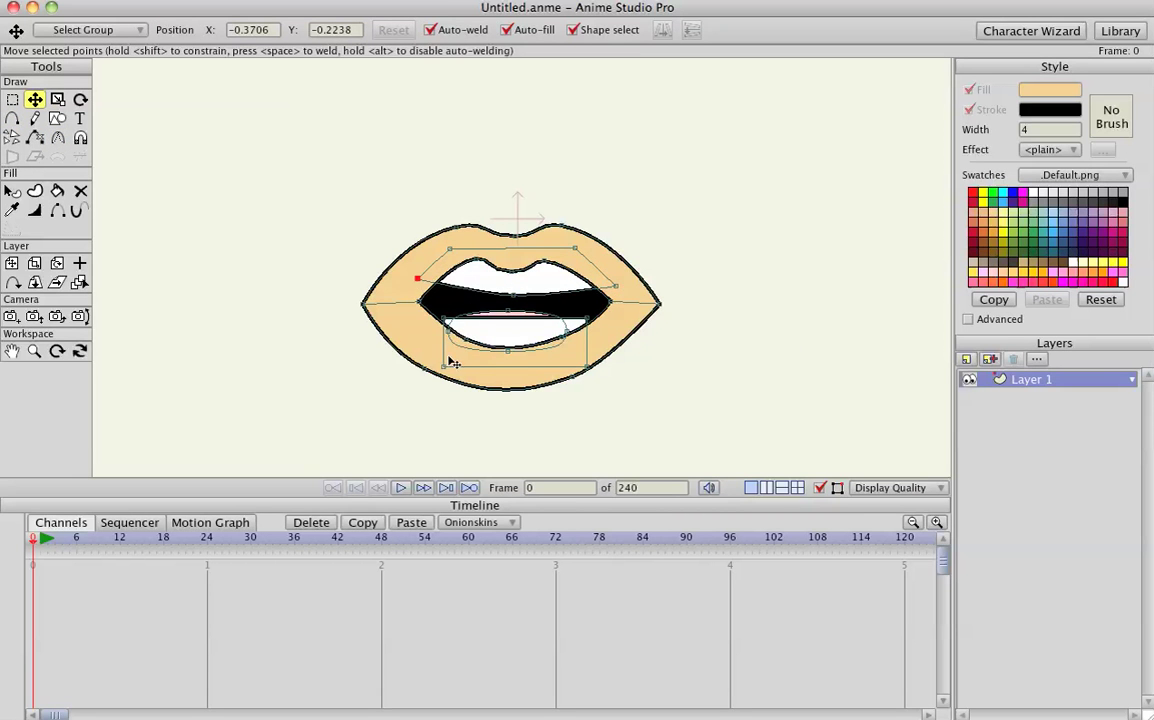
- Spread all four corners of the lower teeth outward to span the mouth opening and raise the lower two
drag(442, 367, 425, 316)
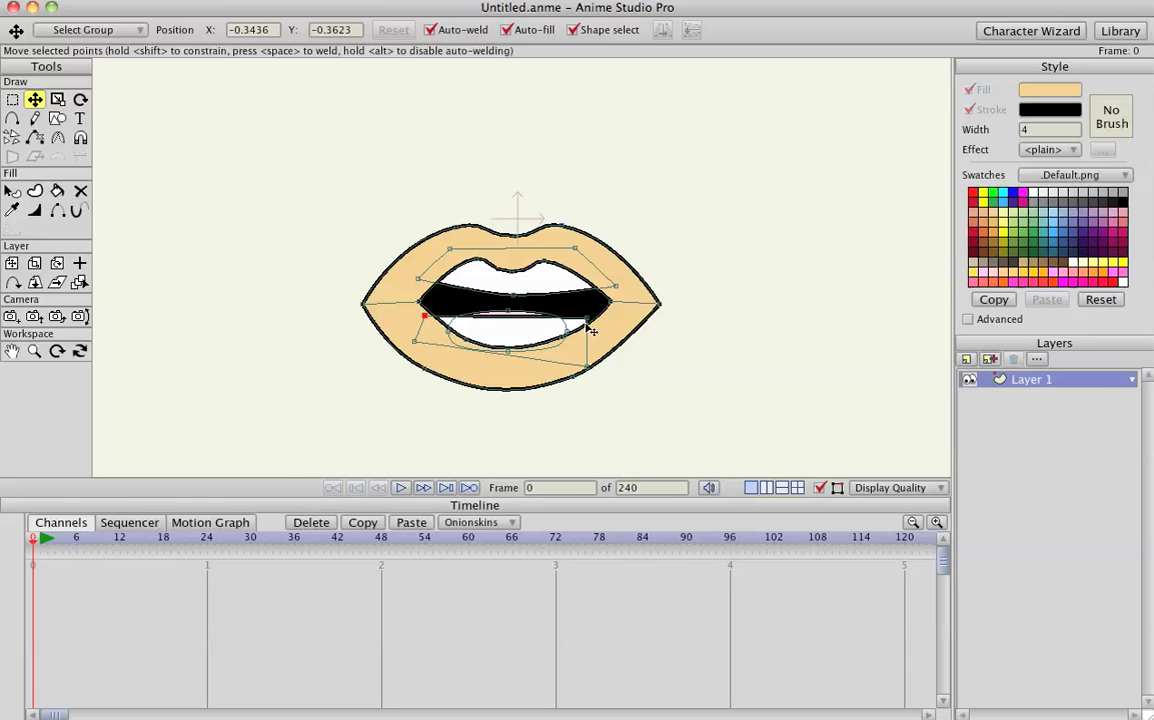
drag(587, 319, 607, 318)
drag(587, 367, 608, 348)
- Add a smoothed middle point to the lower teeth's bottom edge, pull it down and raise the lower corners slightly
key(a)
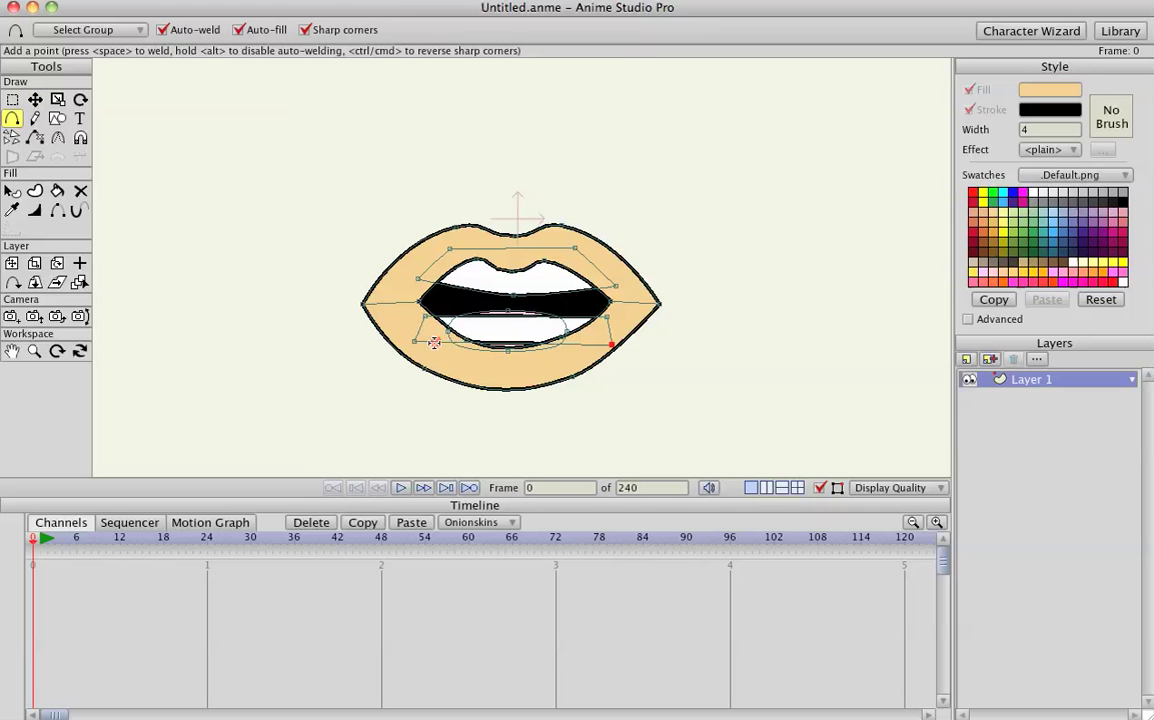
drag(434, 343, 724, 395)
key(c)
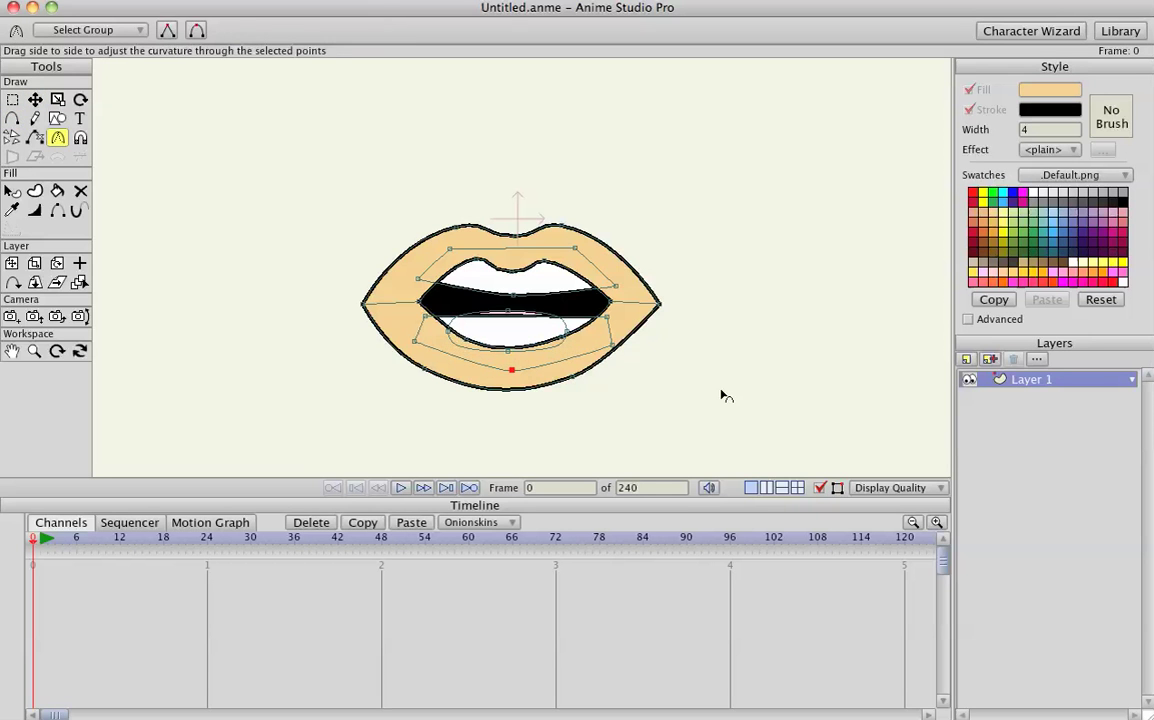
key(t)
drag(617, 353, 613, 335)
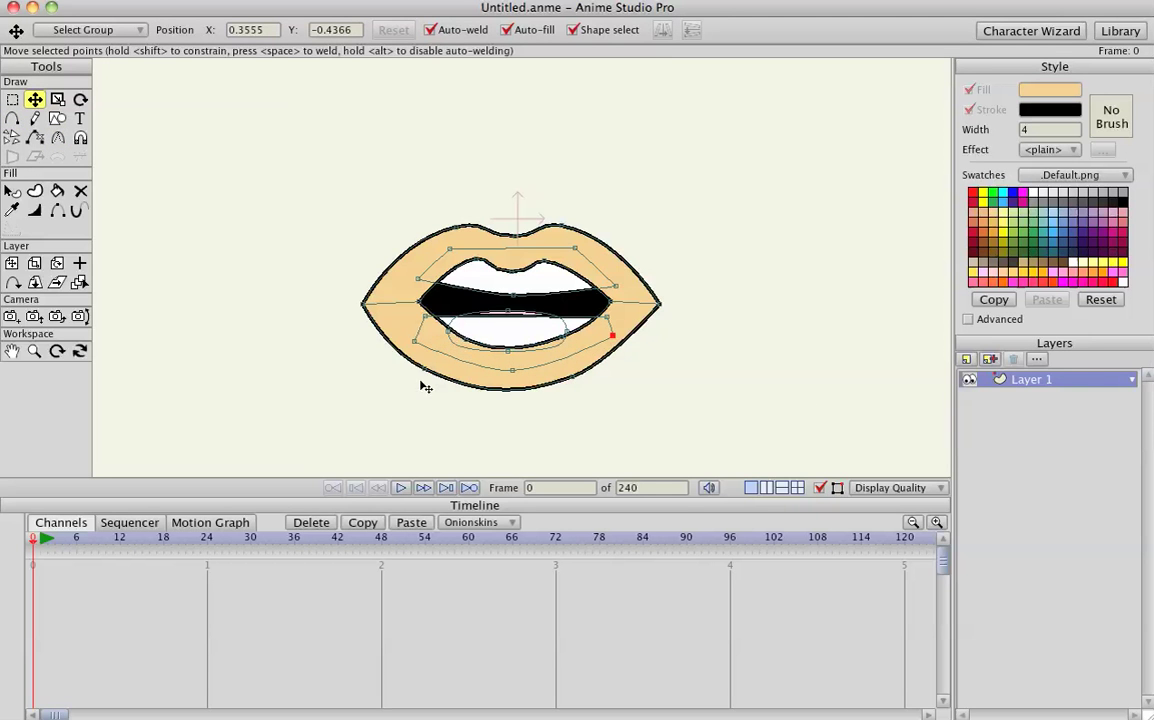
click(414, 338)
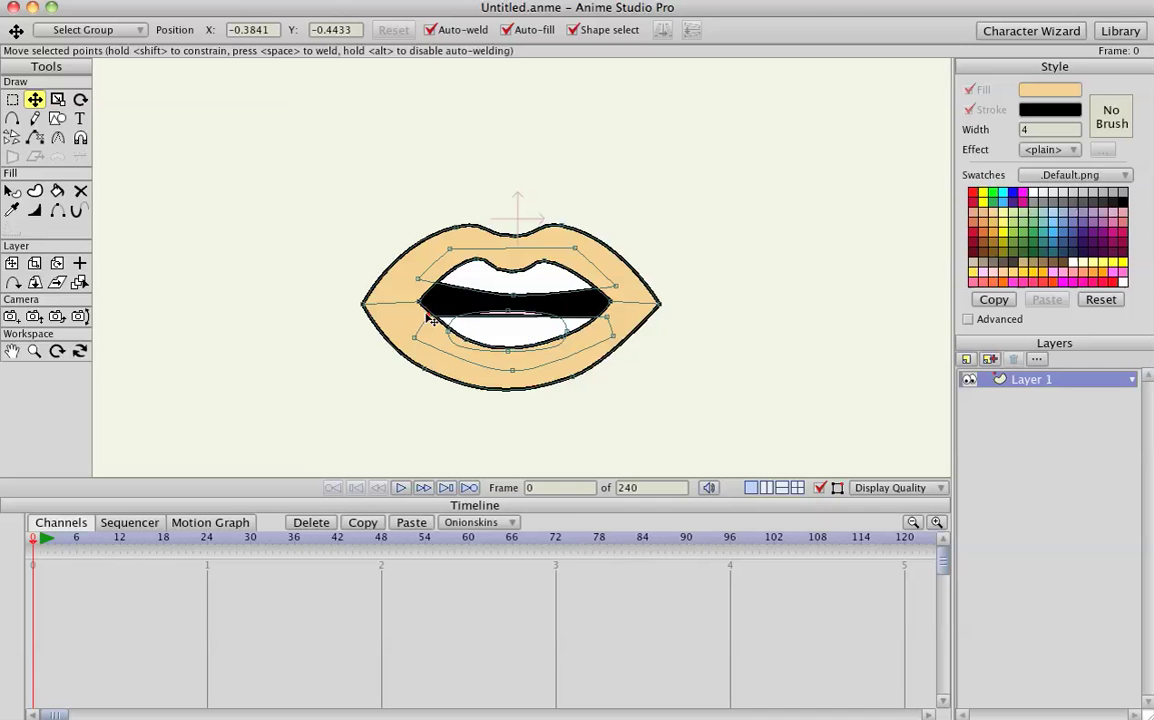
- Raise the lower teeth's upper left corner and add a smoothed, lowered middle point along the top edge
drag(422, 312, 428, 308)
key(a)
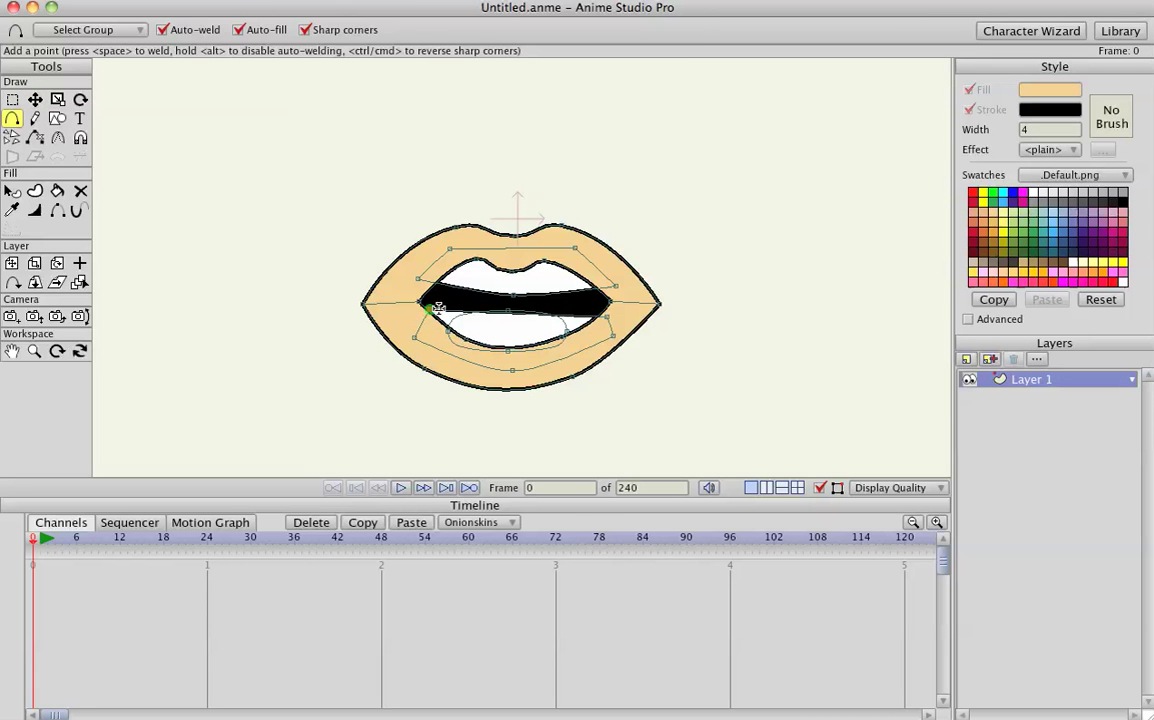
key(t)
drag(437, 317, 512, 324)
key(a)
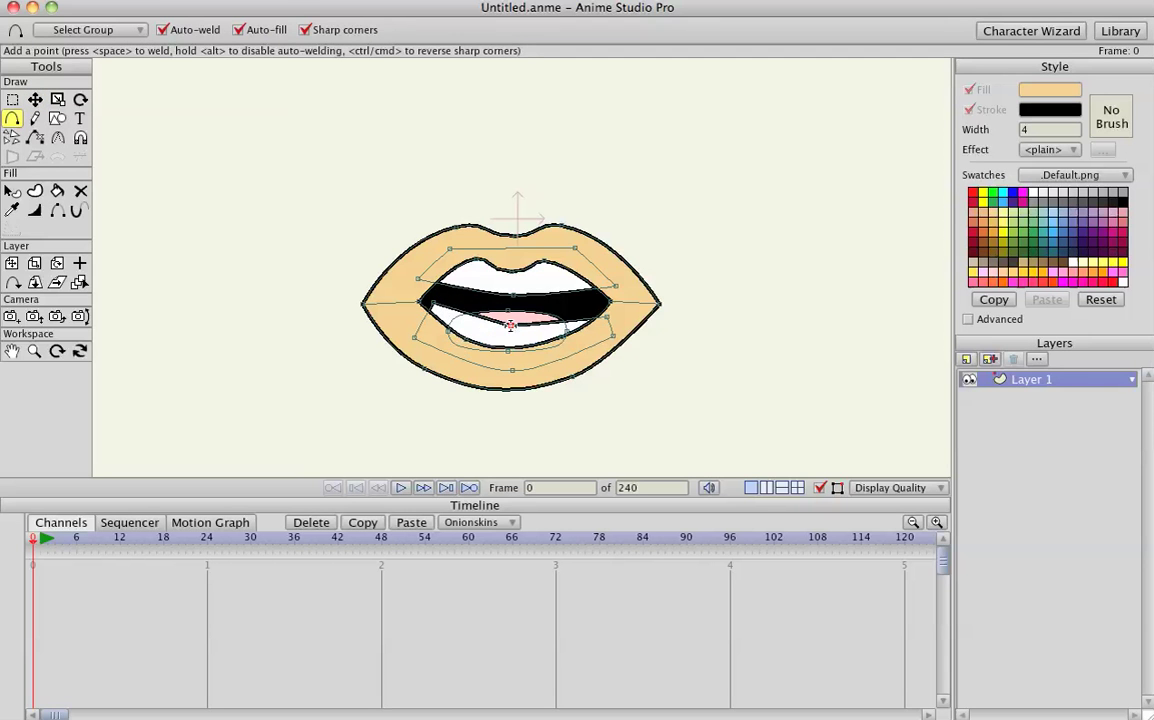
key(c)
key(t)
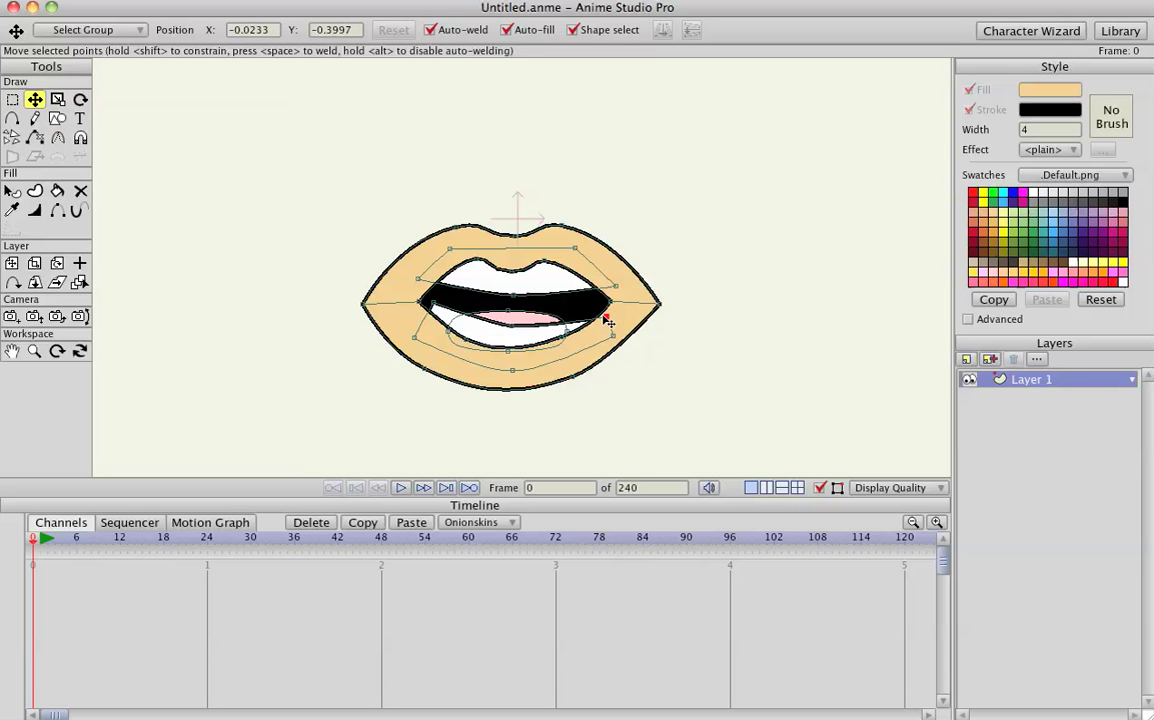
- Raise the lower teeth's upper right corner and adjust the curvature at both upper corners
click(601, 310)
key(c)
drag(628, 318, 707, 339)
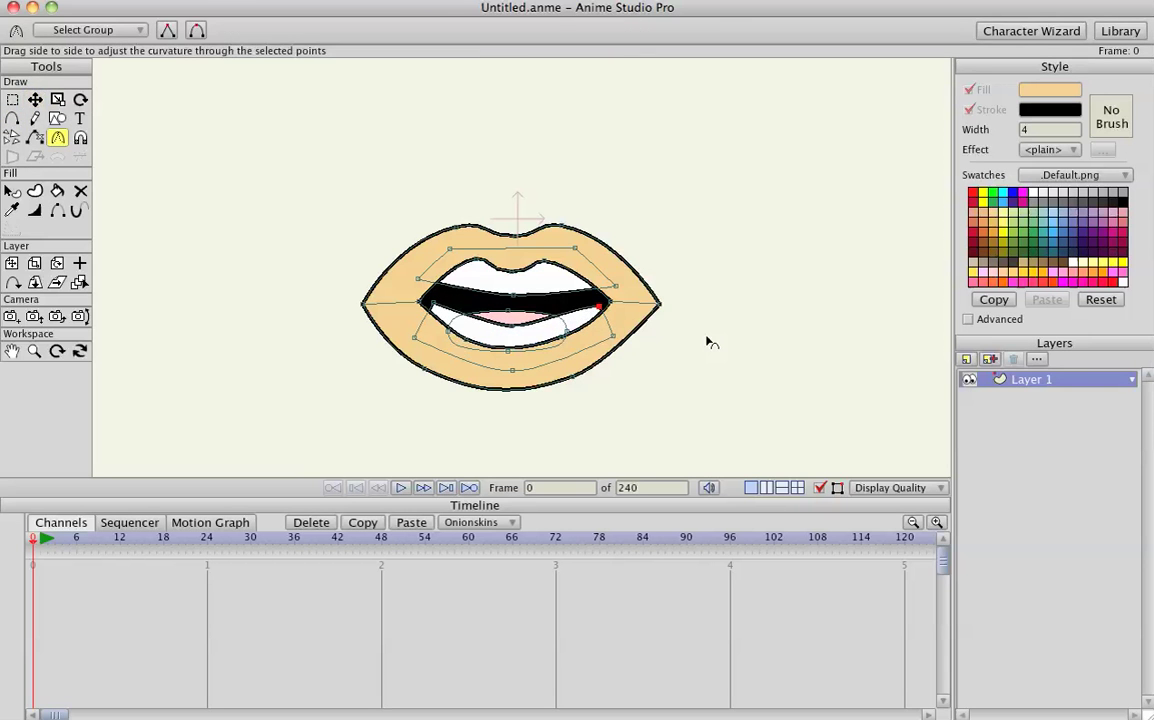
key(t)
click(436, 306)
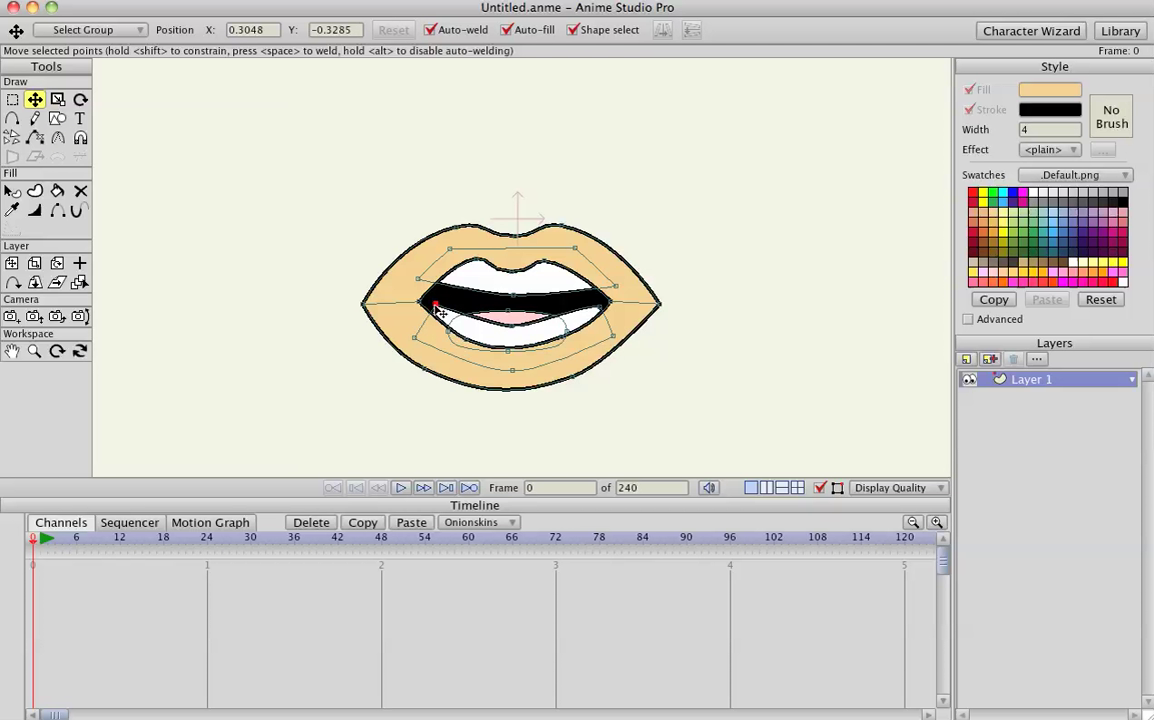
key(c)
key(t)
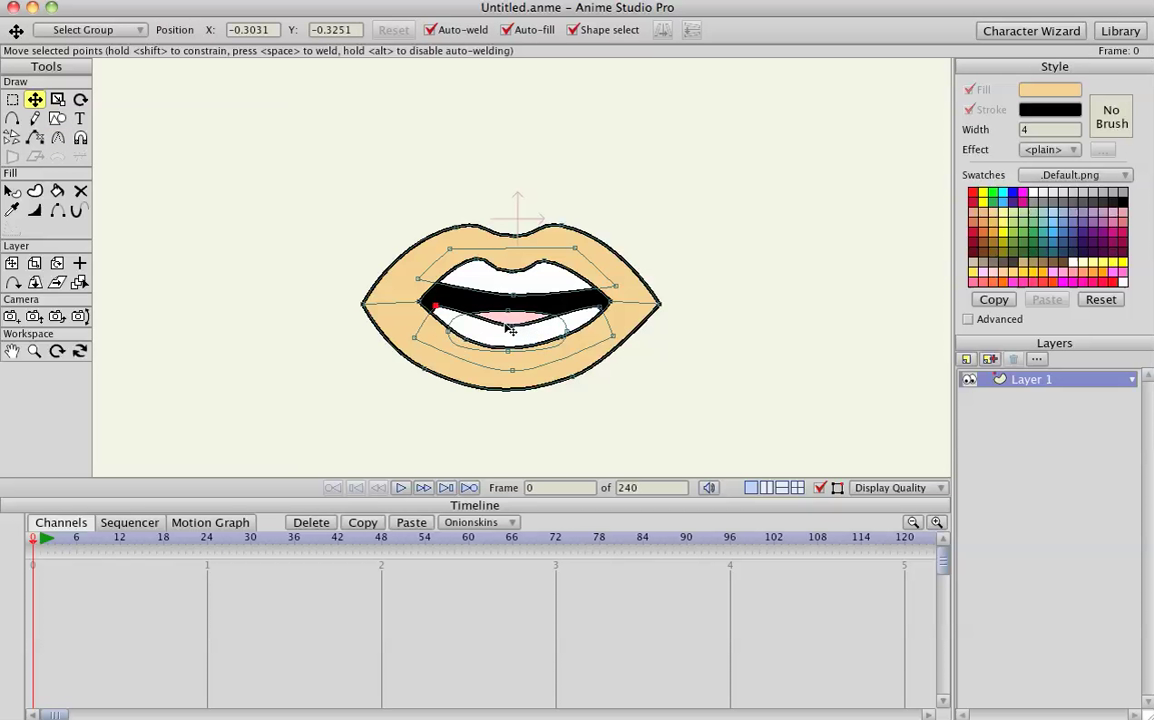
- Raise the middle of the lower teeth's top edge and fine-tune the corner points of both teeth shapes for symmetry
drag(511, 325, 438, 315)
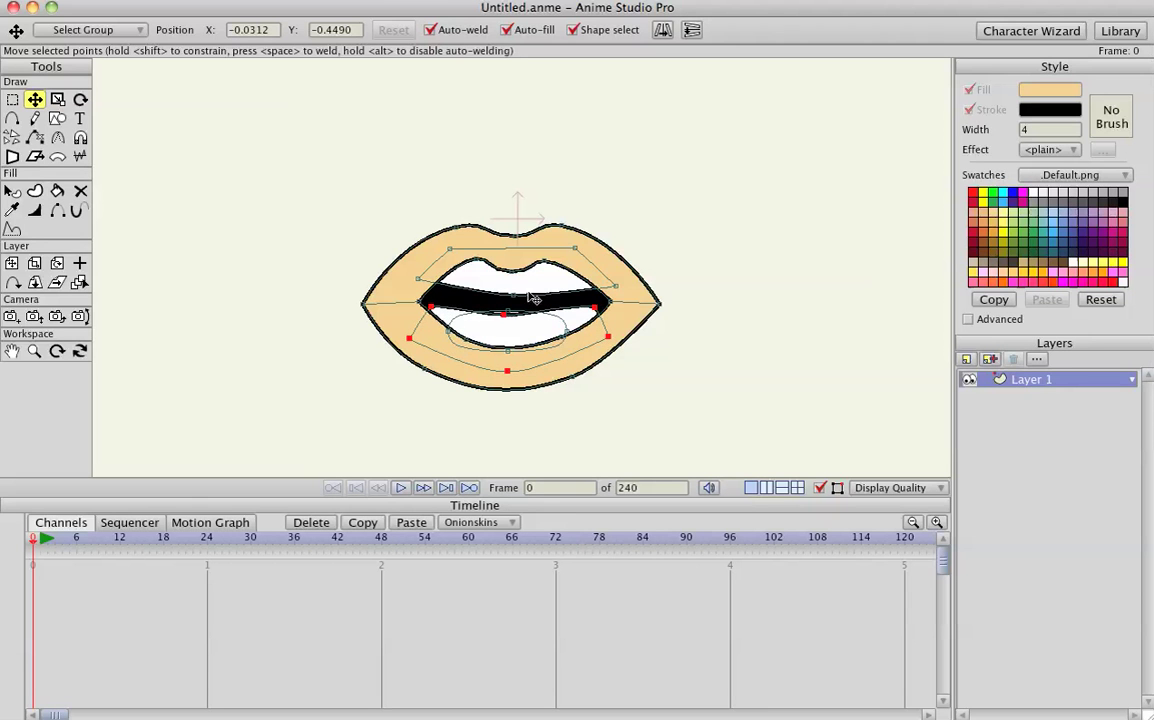
drag(615, 287, 600, 313)
drag(431, 308, 430, 311)
drag(452, 249, 451, 247)
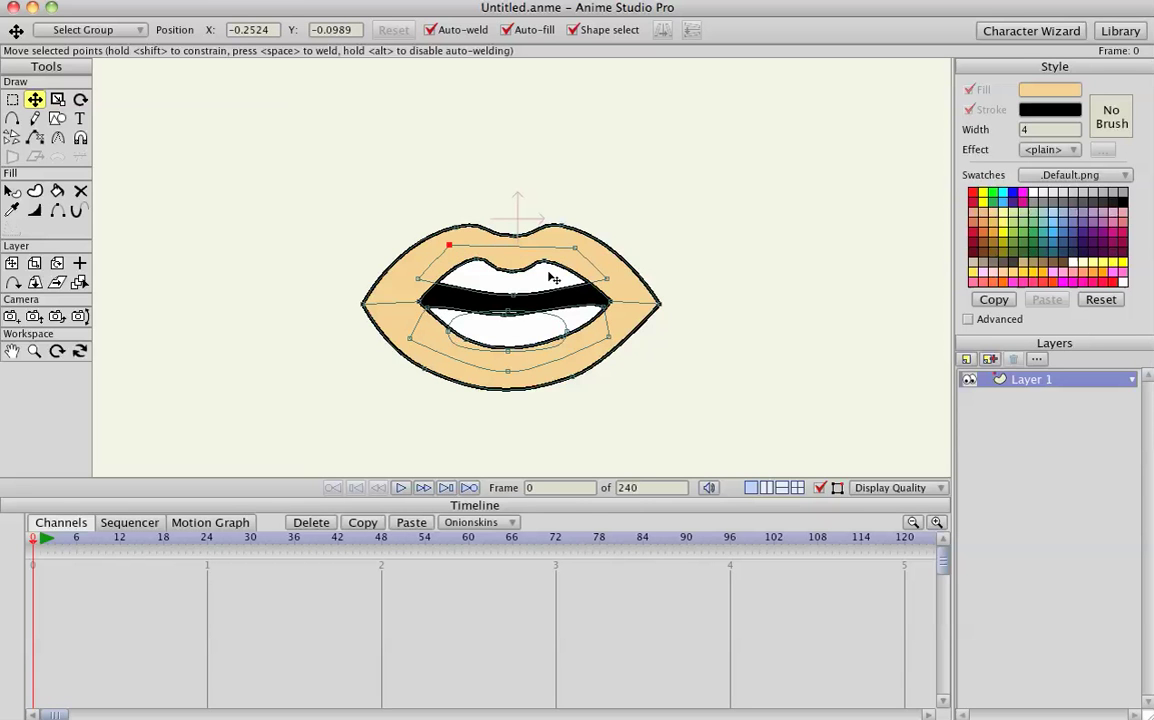
drag(574, 247, 613, 276)
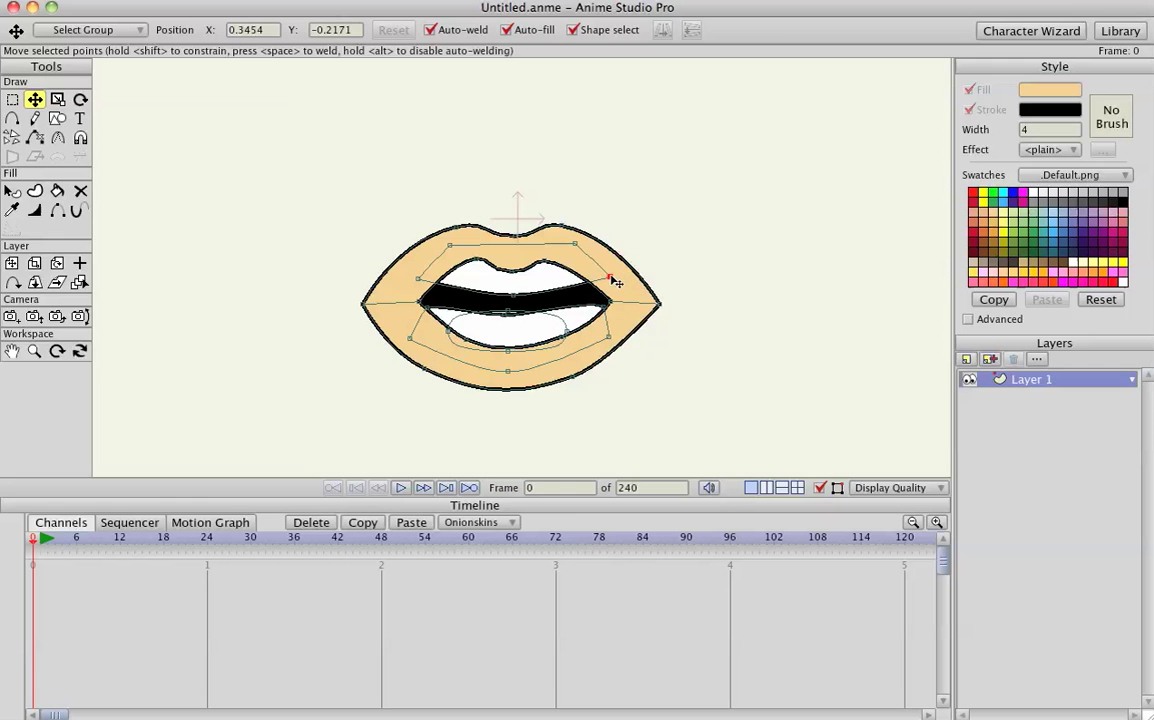
- Pull both outer lip corners inward and nudge the inner mouth corners outward to thin the lips at the sides
drag(365, 312, 388, 312)
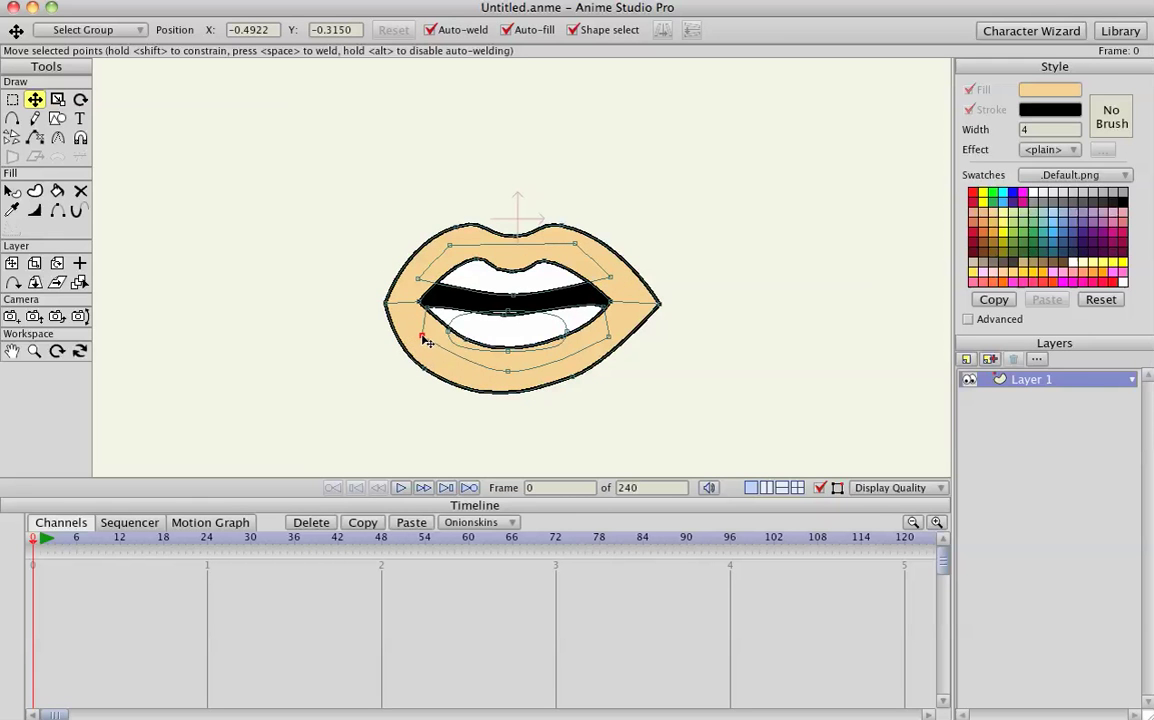
click(424, 337)
drag(658, 303, 617, 300)
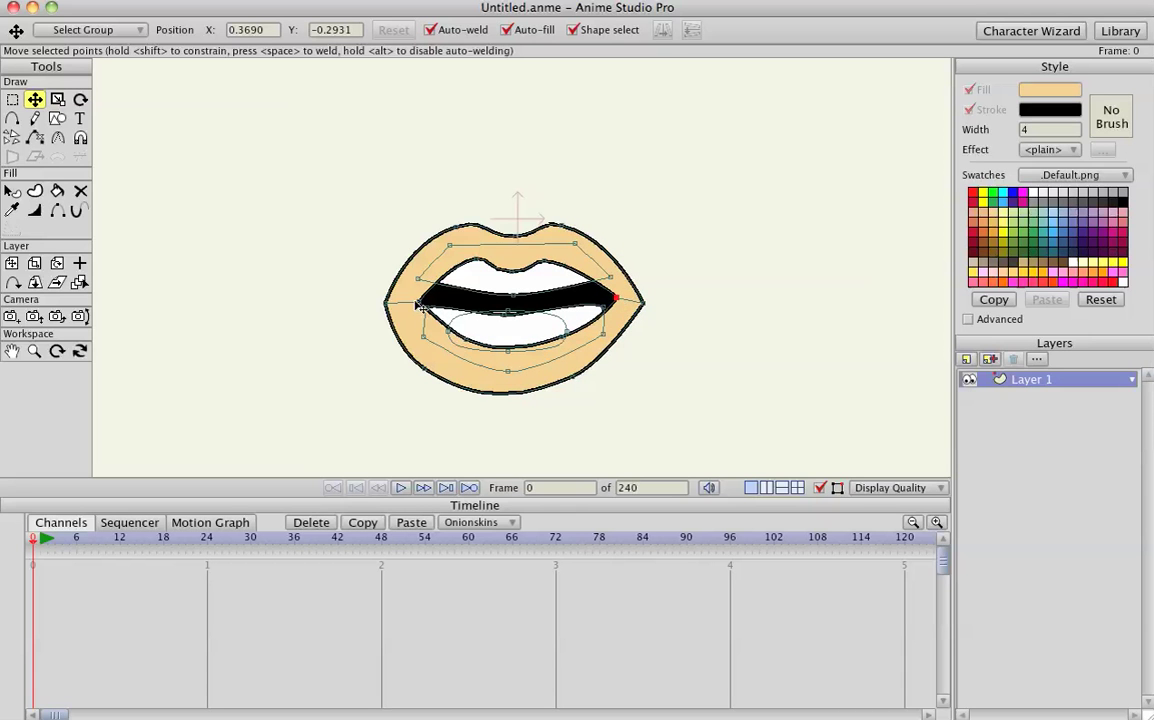
drag(418, 303, 409, 307)
click(386, 304)
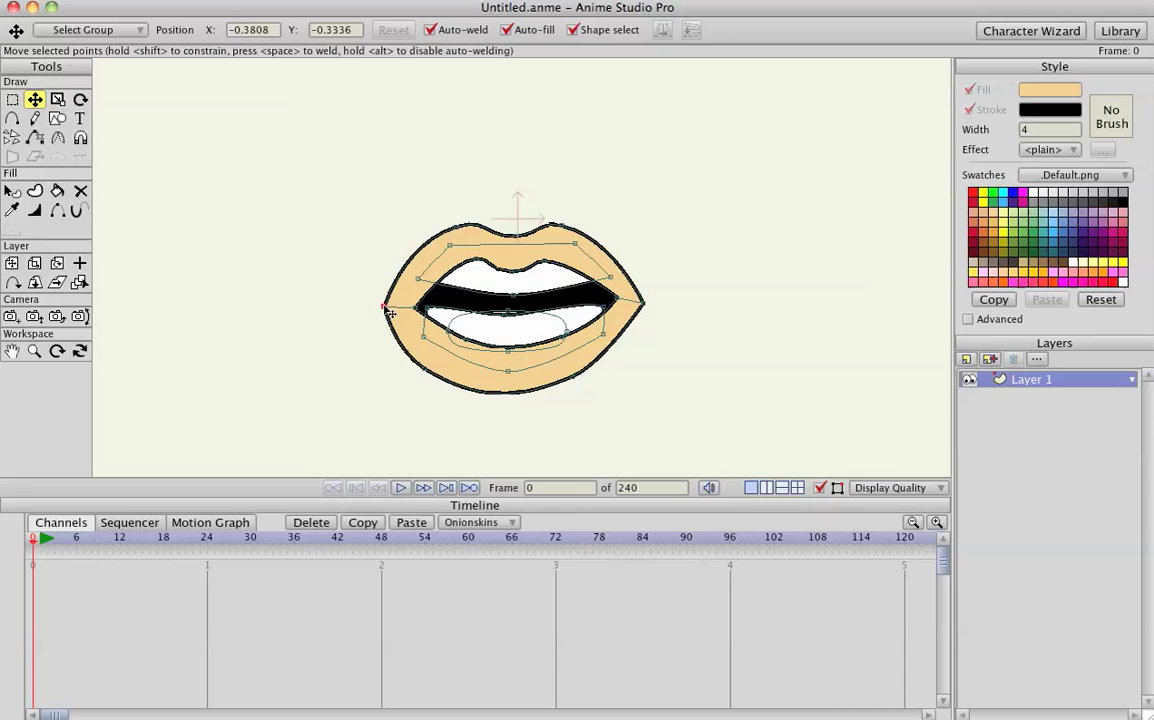
- Adjust the two lower points on the bottom lip's outer edge to give it an even, symmetrical curve
key(c)
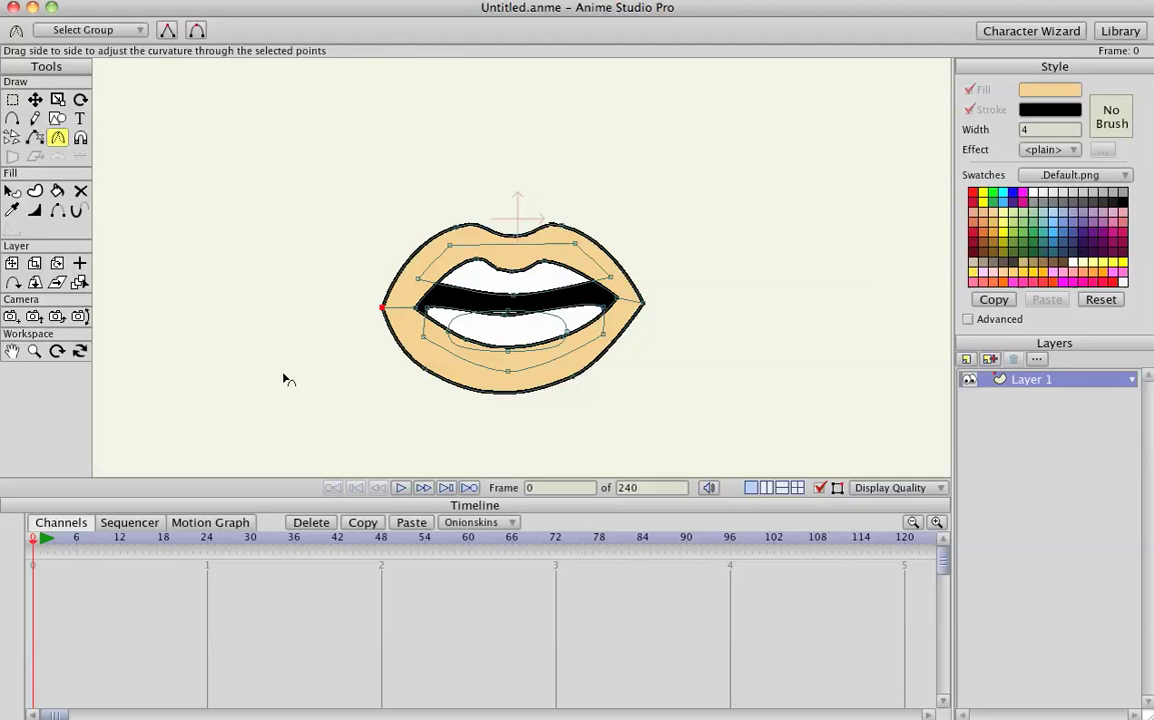
key(t)
click(449, 380)
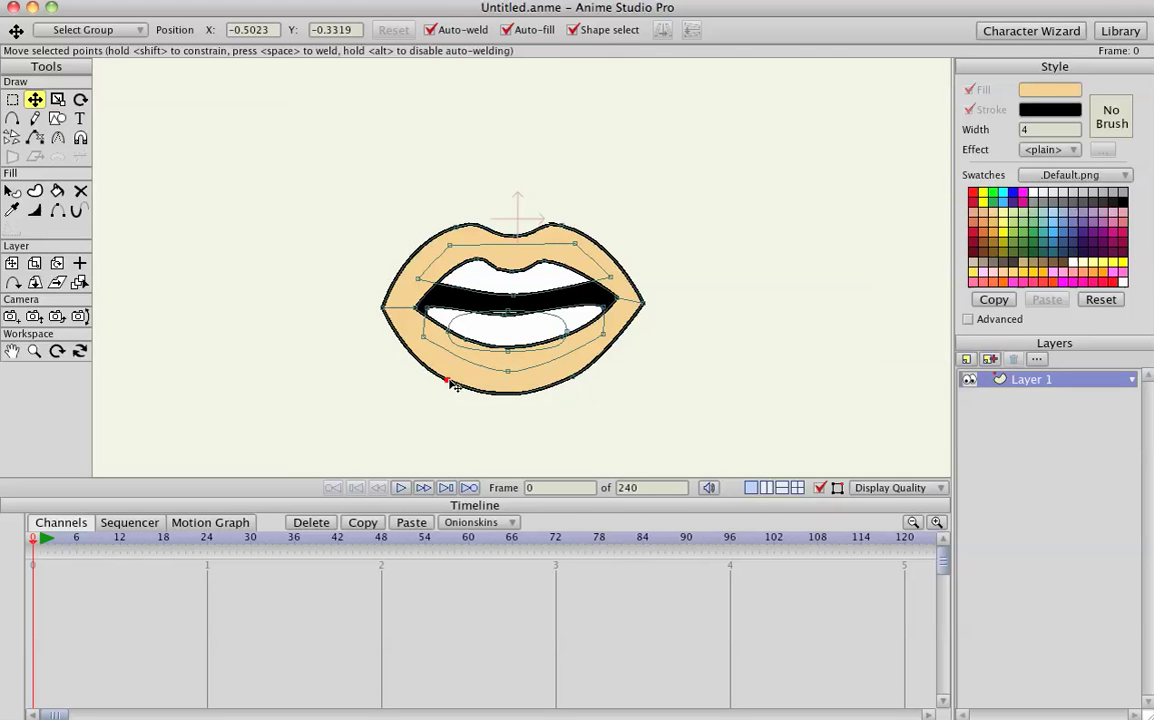
click(578, 379)
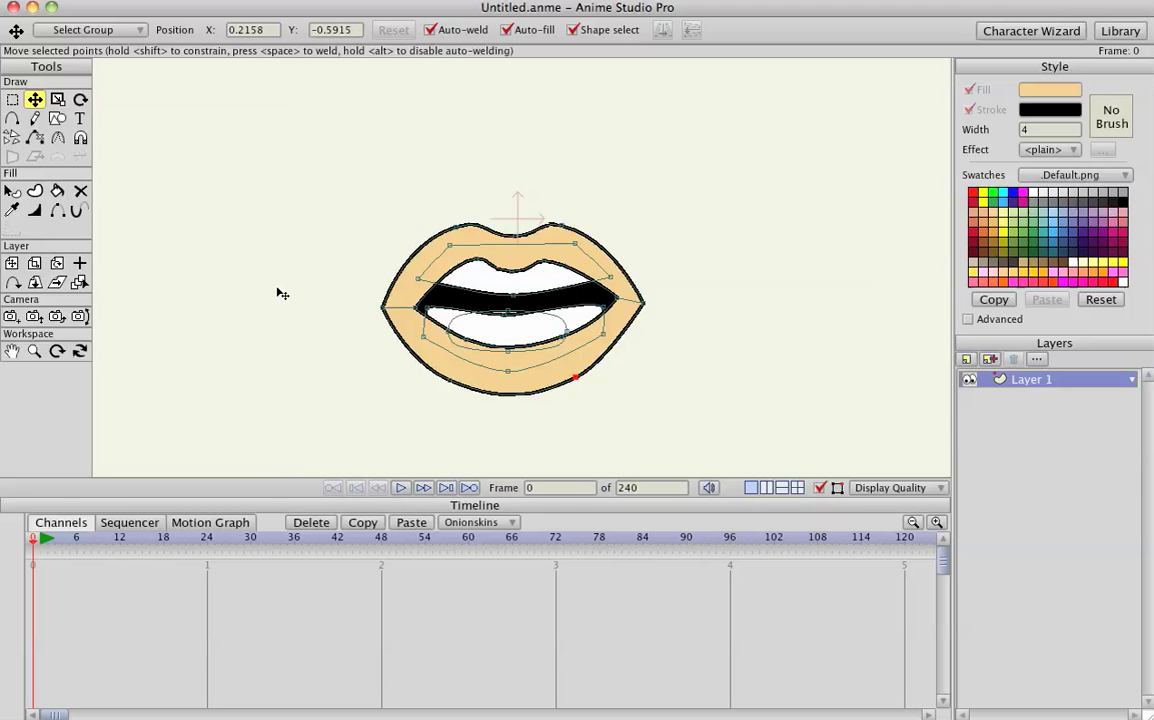
- Select the lower lip, lower teeth and tongue points below the mouth corners and create a point group named "bottom jaw"
key(g)
drag(420, 418, 612, 304)
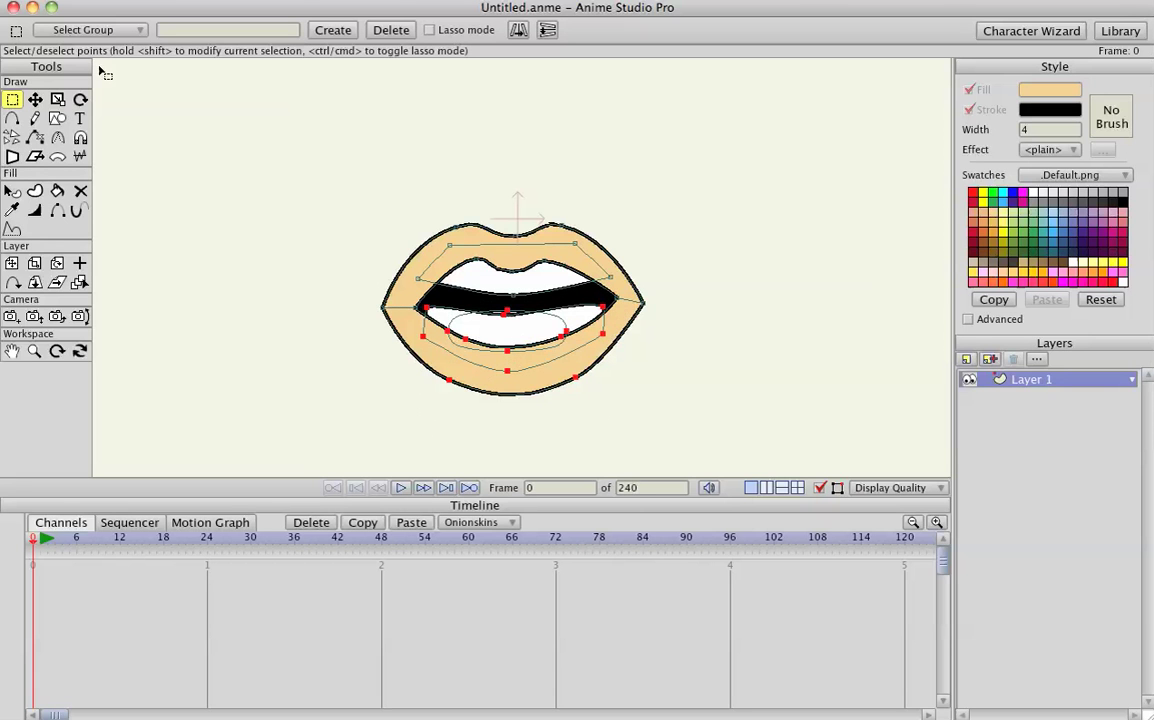
click(156, 29)
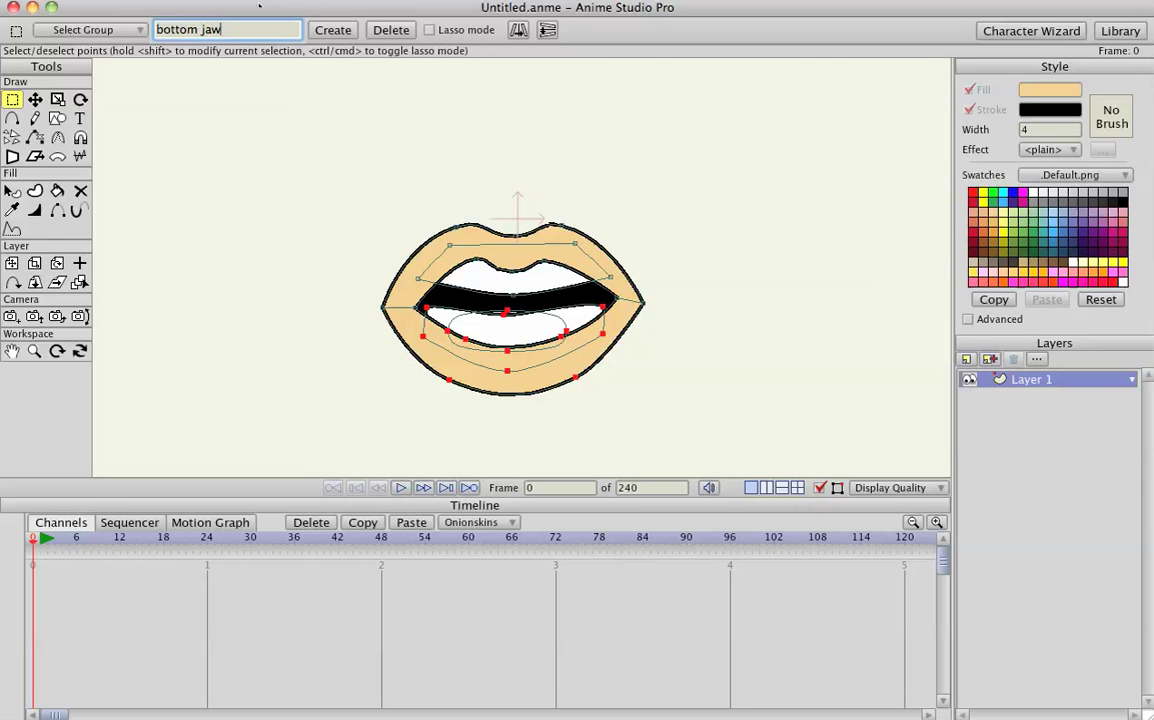
click(336, 29)
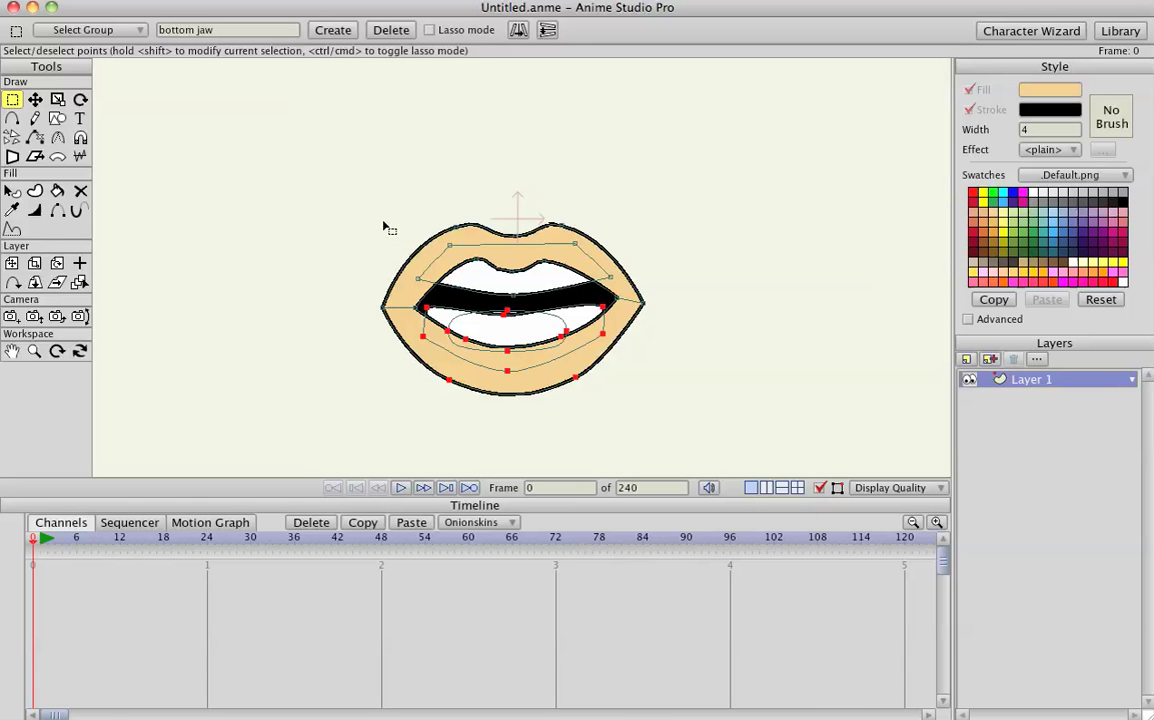
- Select the upper lip and upper teeth points above the mouth corners and create a point group named "top jaw"
drag(386, 196, 628, 298)
click(181, 32)
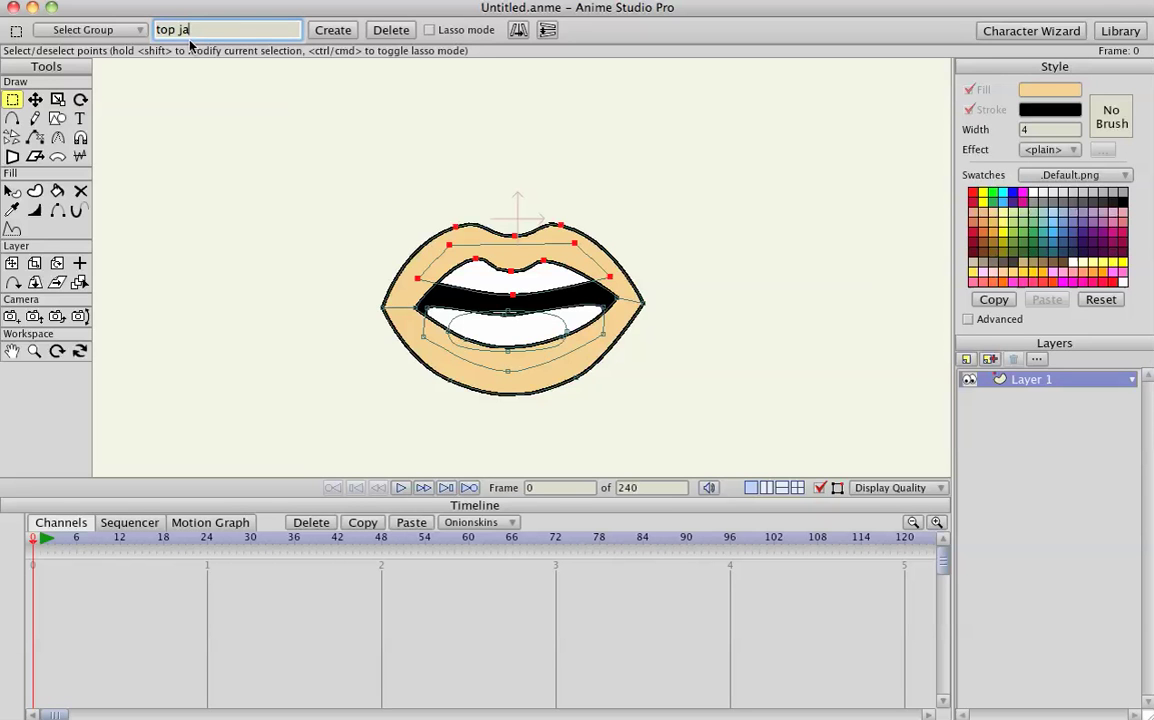
click(318, 30)
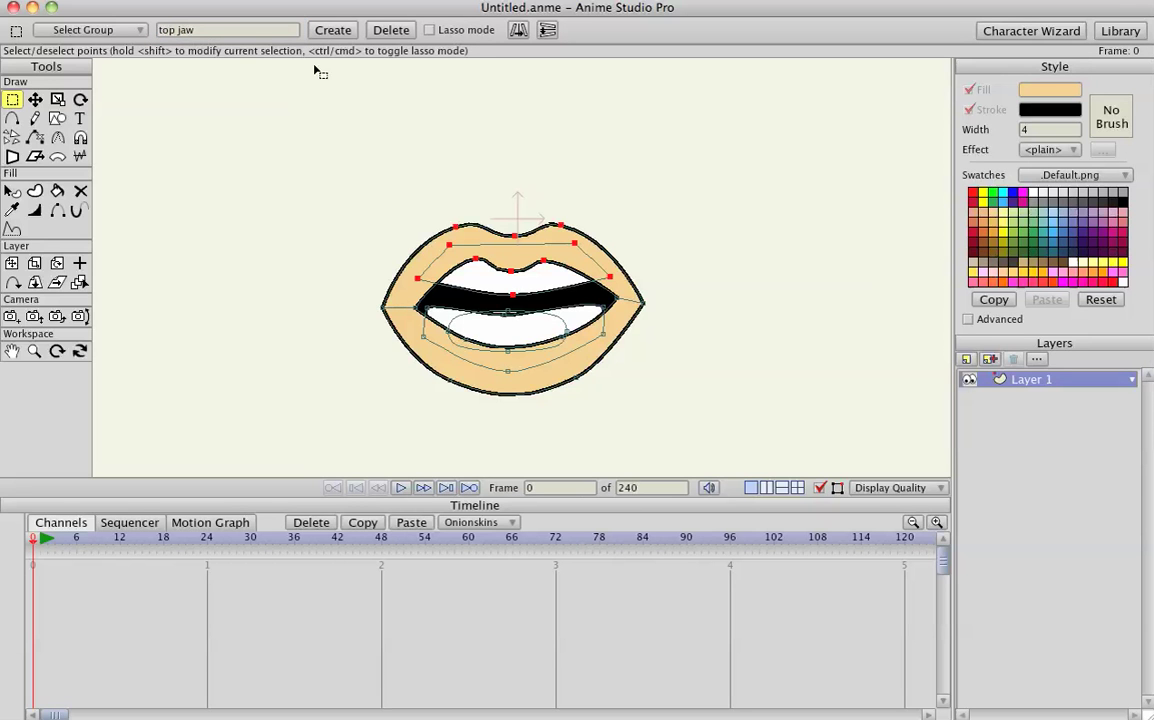